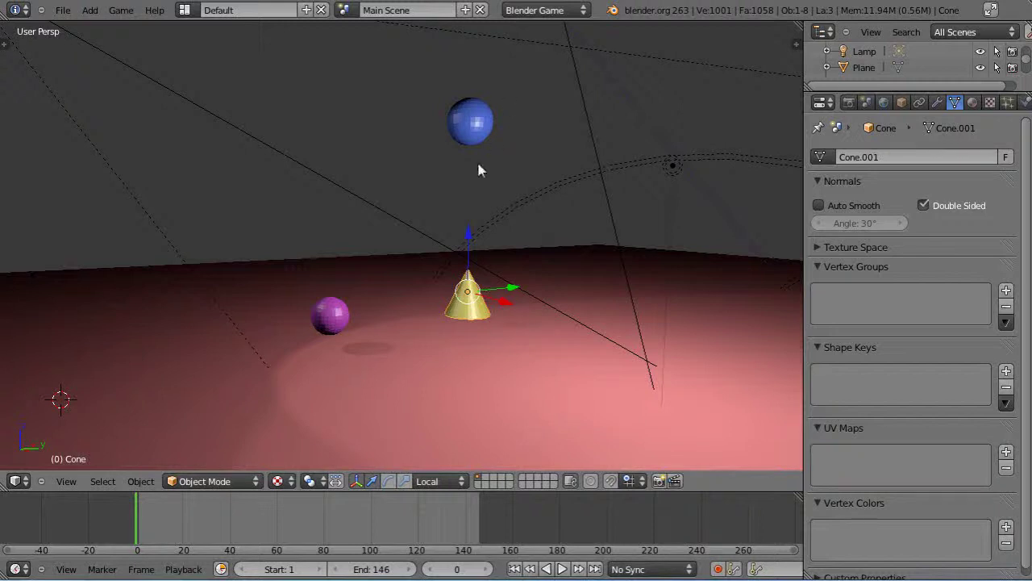
Step: Test-run the game in Main Scene and stop it again, viewing the ball, cone and plane
key(p)
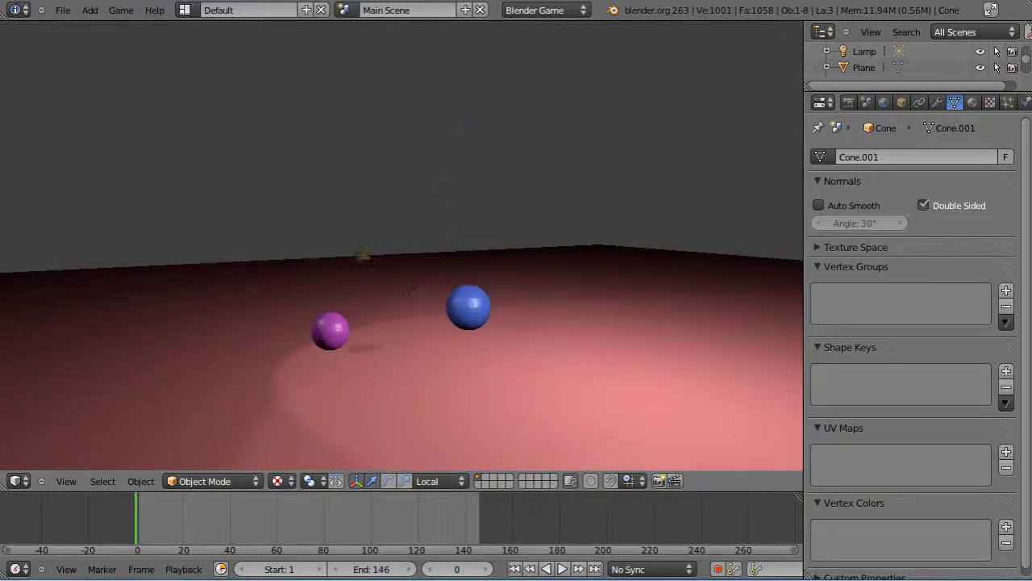
key(Escape)
scroll(498, 348, up, 1)
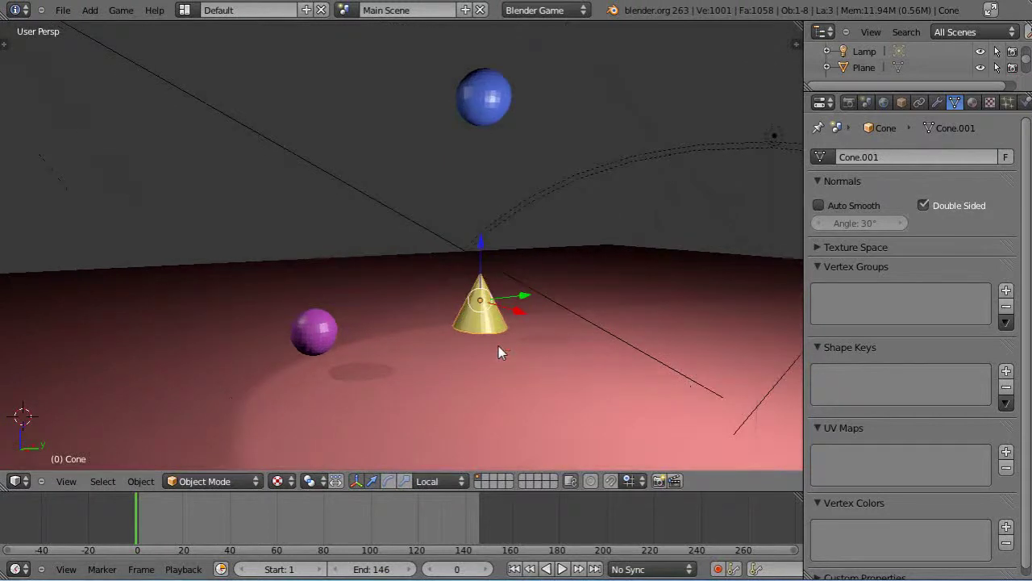
scroll(498, 348, down, 2)
scroll(498, 349, up, 1)
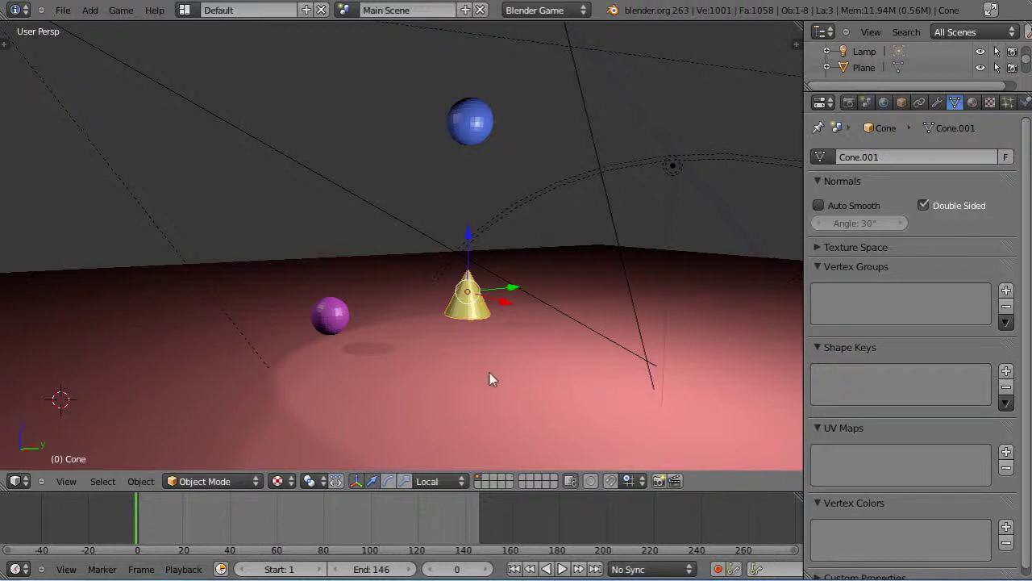
scroll(404, 331, up, 2)
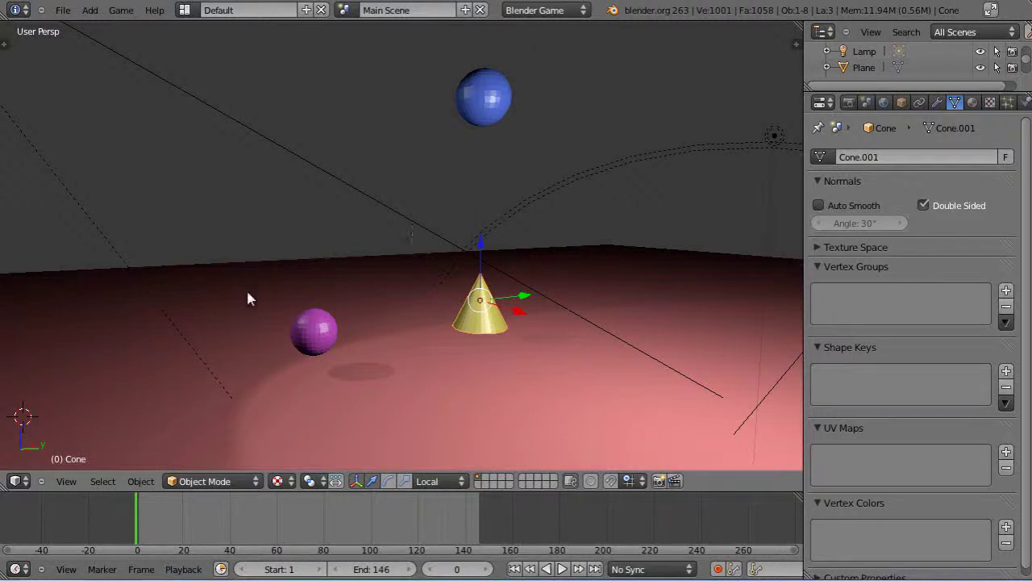
middle_drag(589, 276, 574, 359)
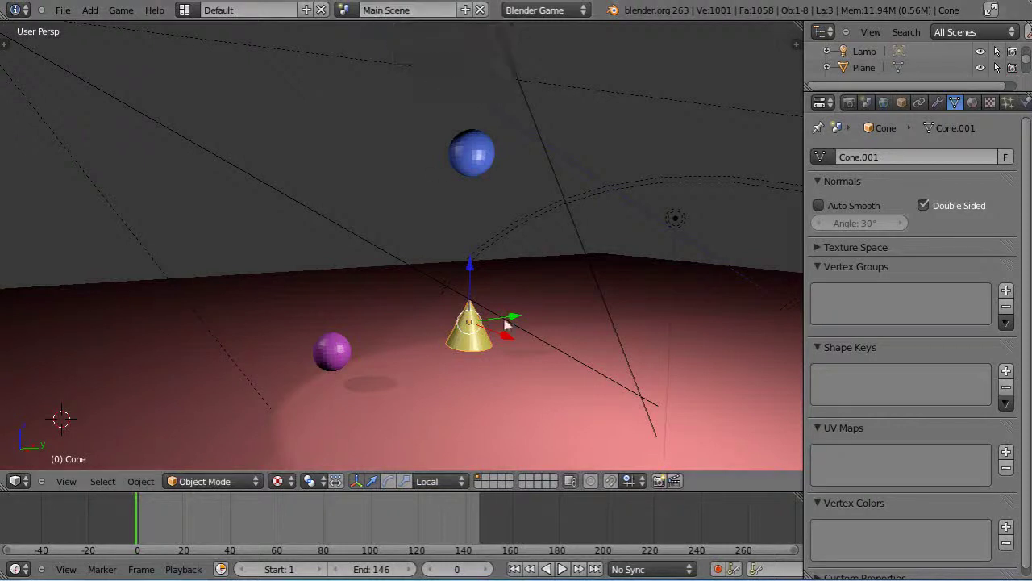
key(p)
key(Escape)
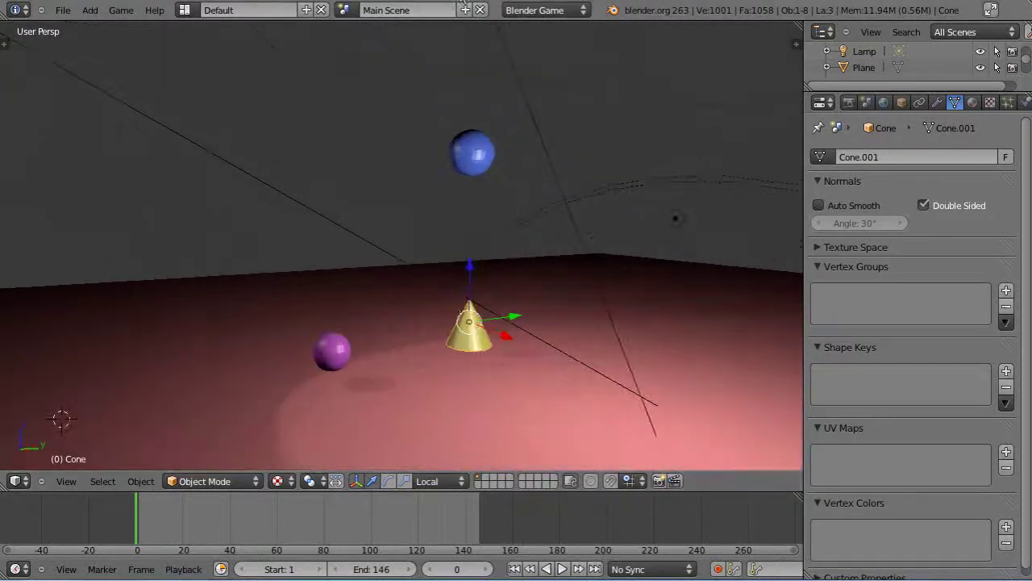
Step: Try out a blank new scene alongside Main Scene and delete it
click(466, 11)
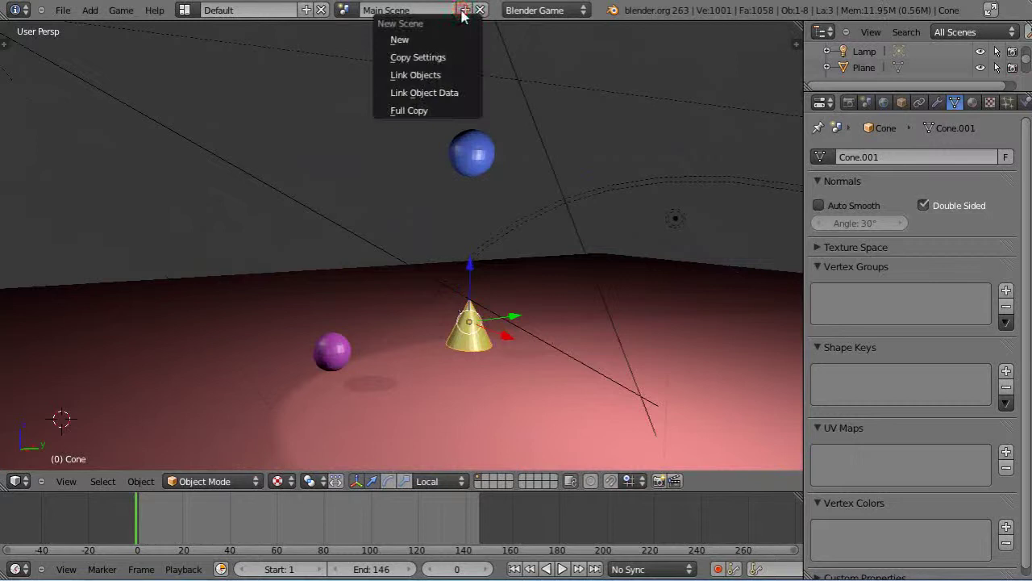
click(403, 40)
middle_drag(373, 372, 433, 297)
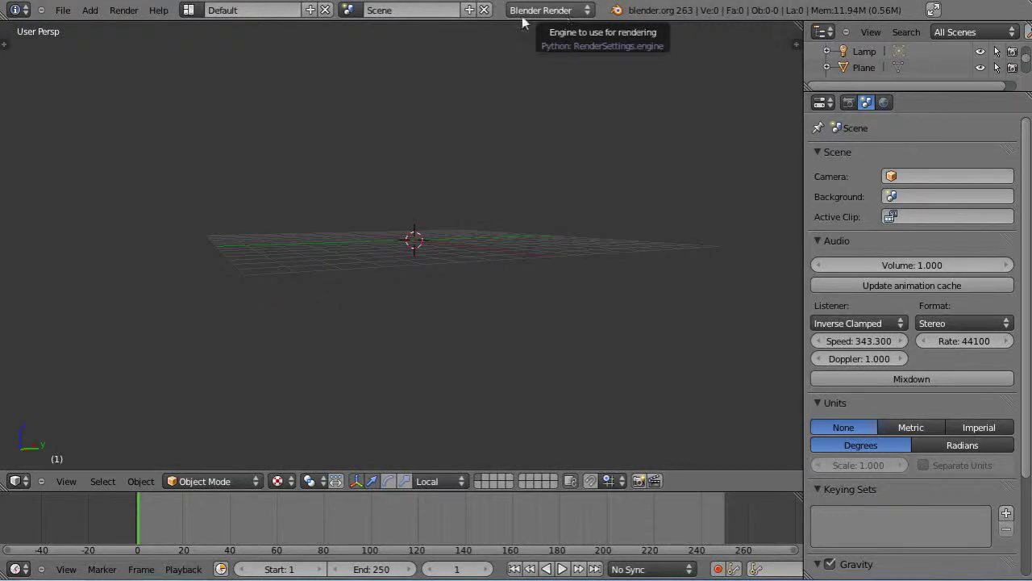
click(348, 10)
click(361, 34)
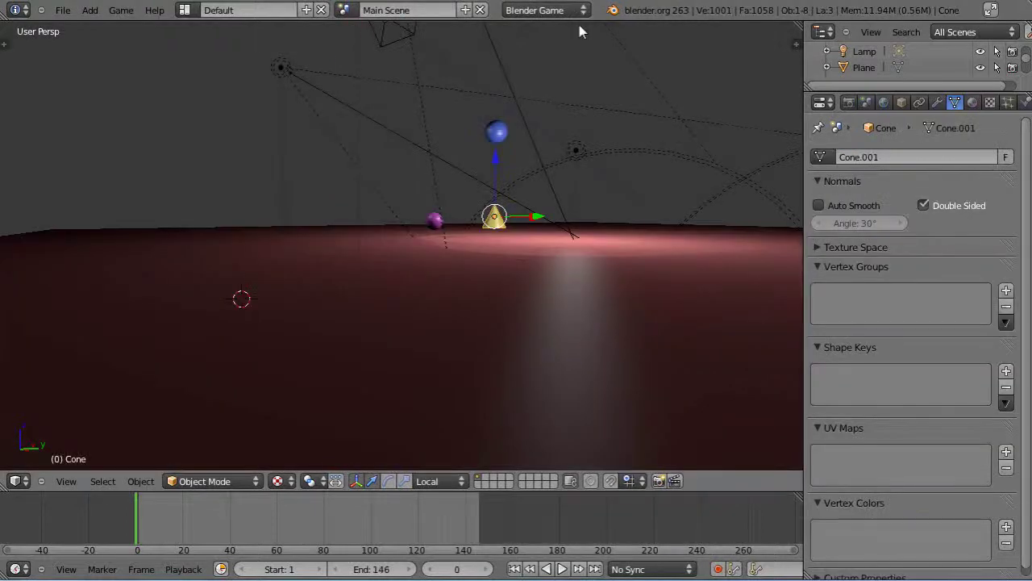
click(343, 10)
click(365, 51)
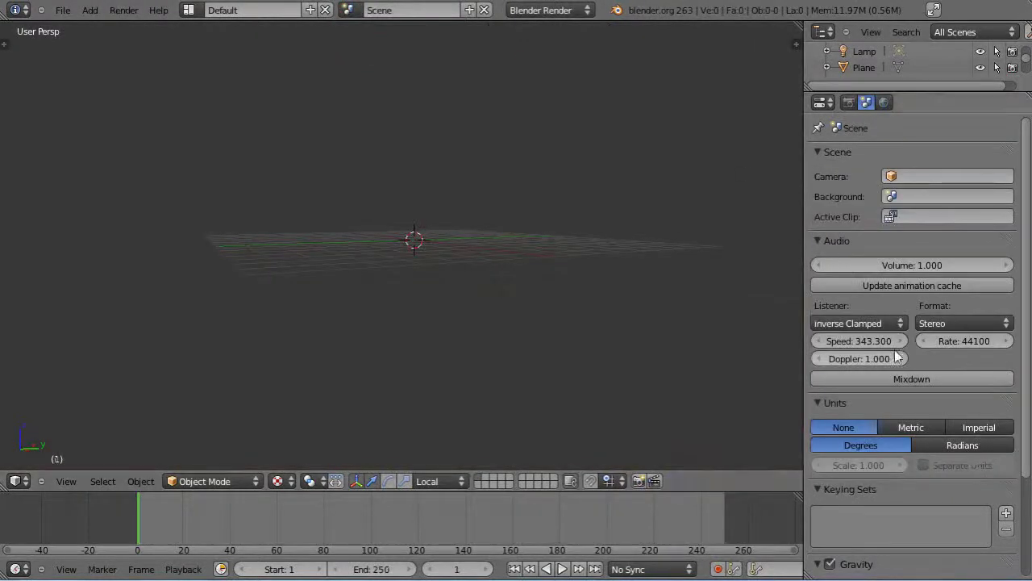
middle_drag(509, 338, 461, 252)
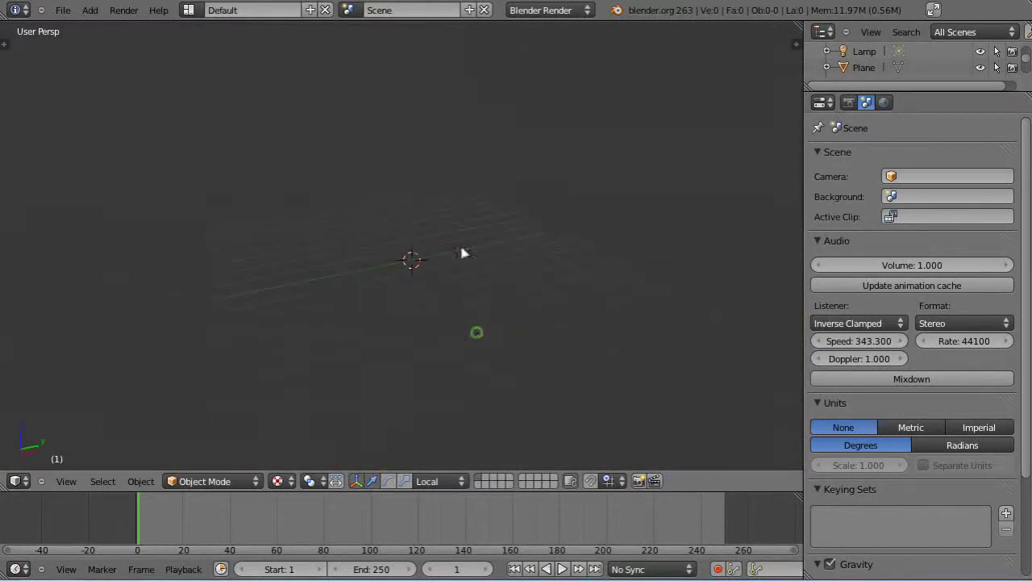
click(484, 9)
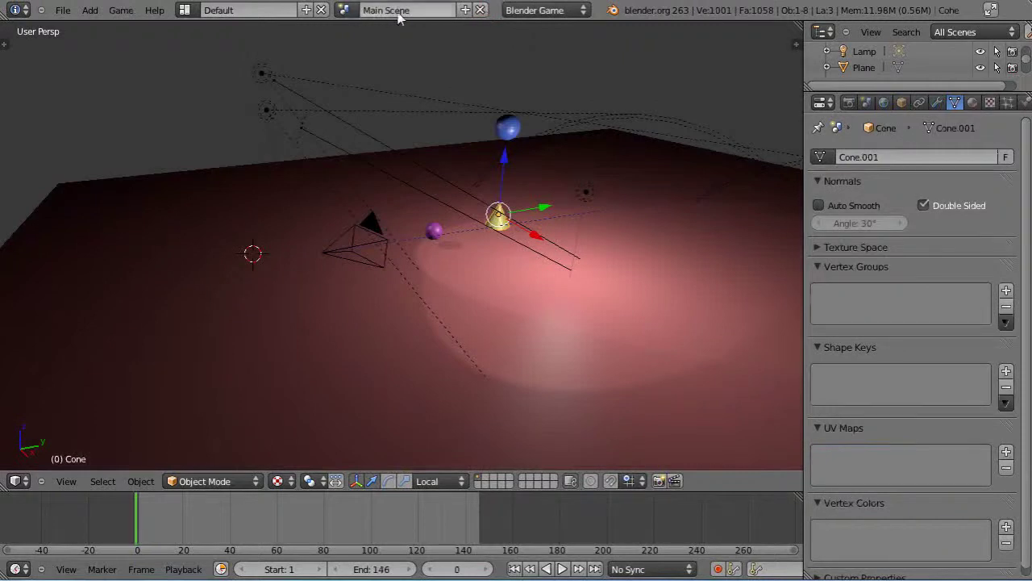
Step: Create a full copy of Main Scene and name the copy Second Scene
click(465, 10)
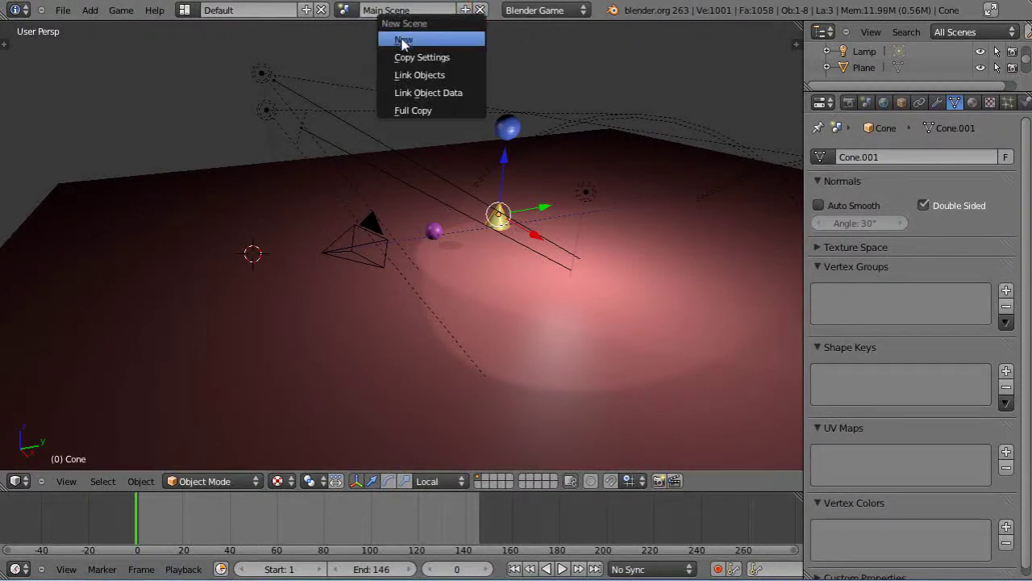
click(418, 113)
middle_drag(486, 315, 497, 351)
scroll(497, 351, up, 3)
scroll(498, 351, down, 3)
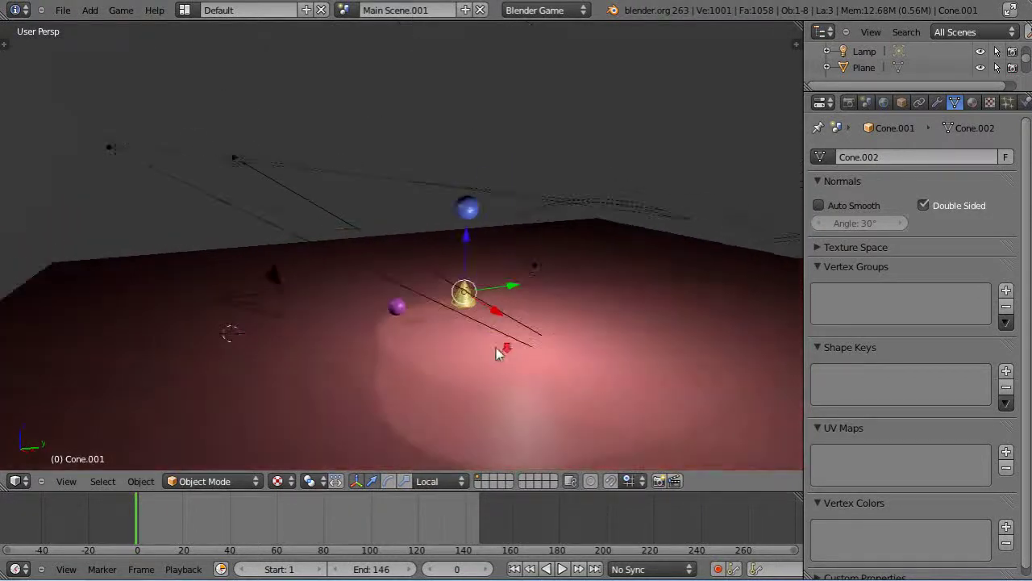
click(444, 11)
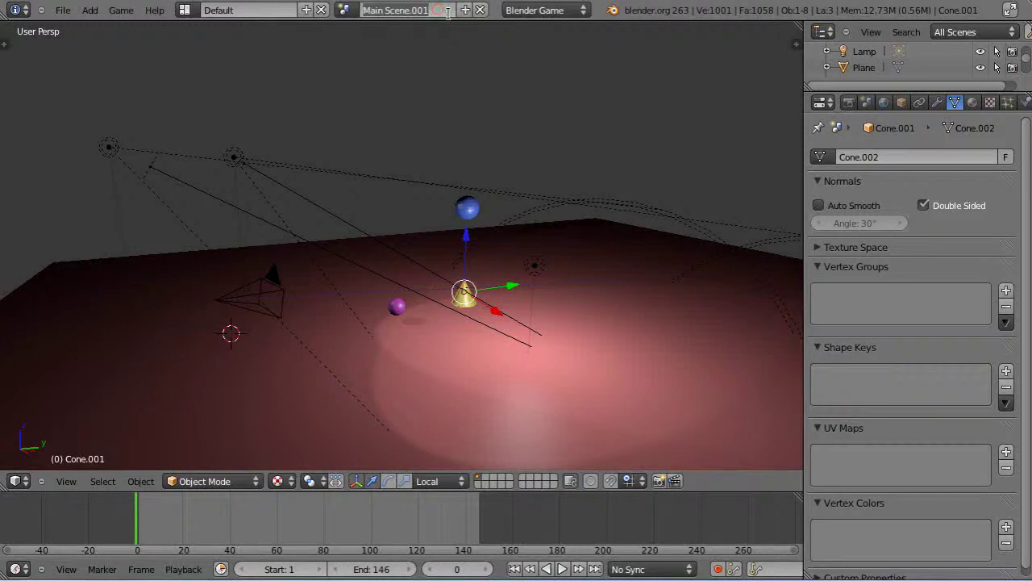
text(Scen)
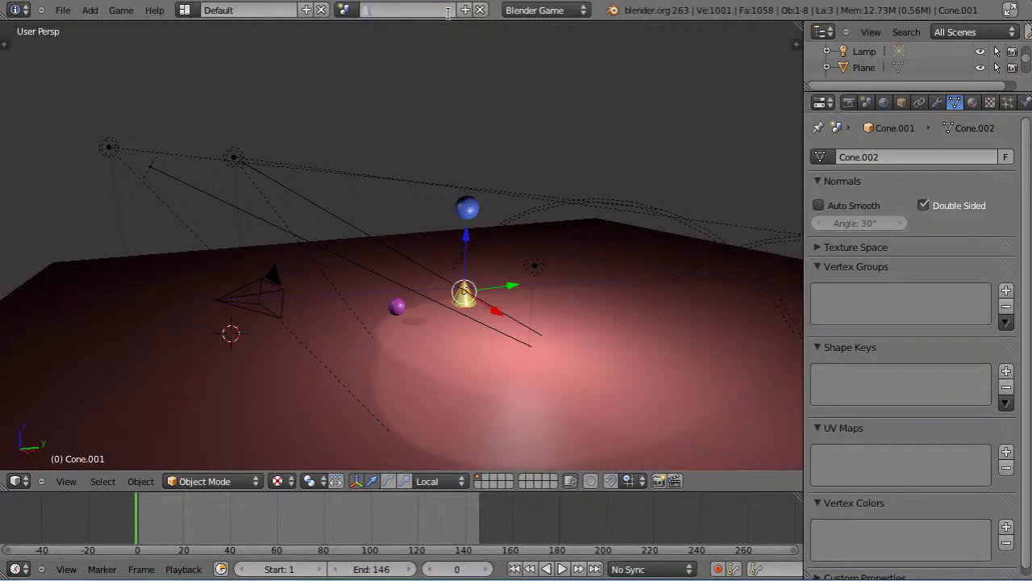
text(cond Scene)
key(Return)
Step: Set the diffuse colour of the ground plane's material in Second Scene to blue (R 0.121, G 0.123, B 0.800)
right_click(617, 365)
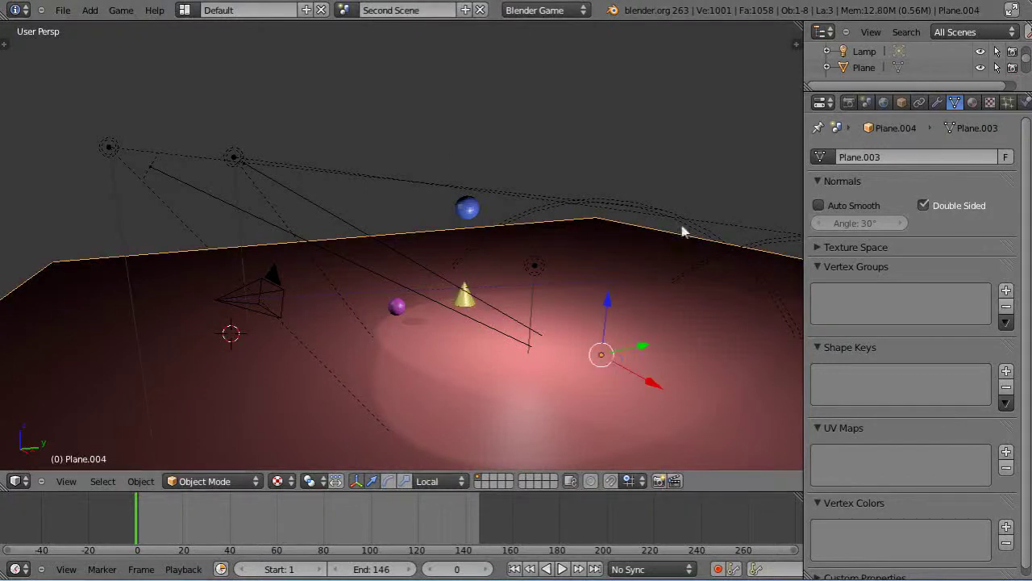
click(971, 102)
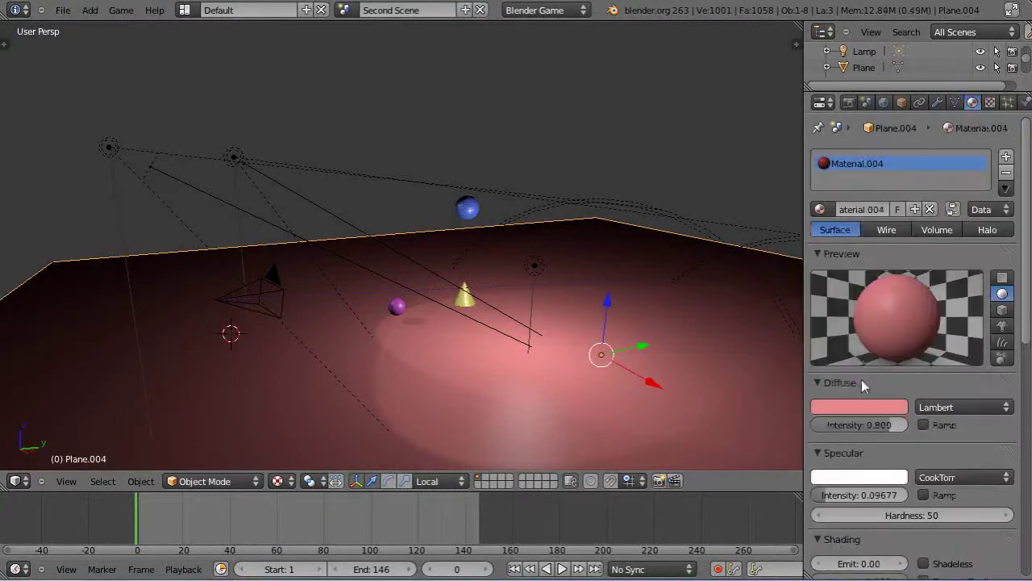
click(843, 407)
drag(788, 277, 869, 229)
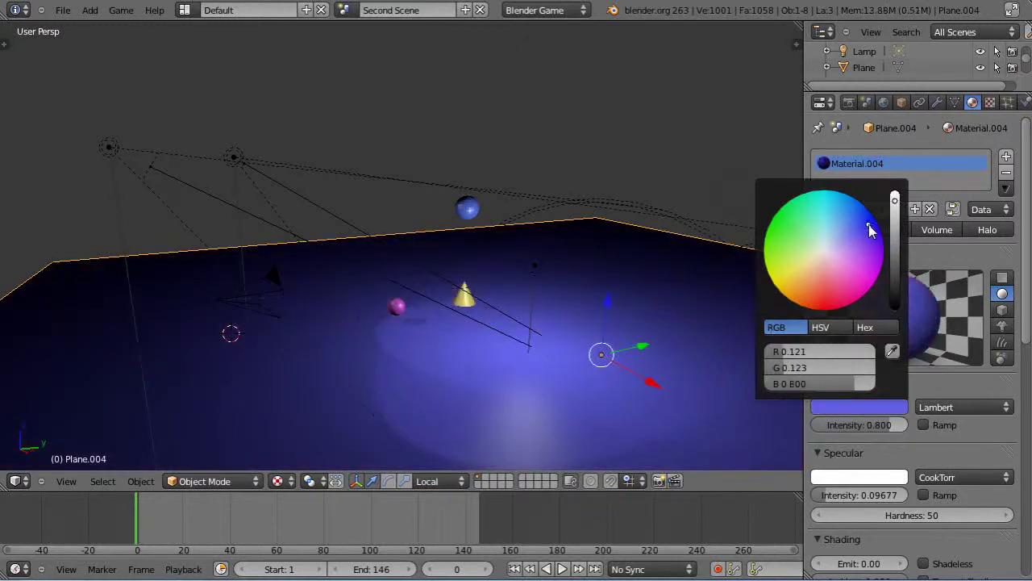
scroll(529, 375, up, 3)
scroll(521, 377, down, 4)
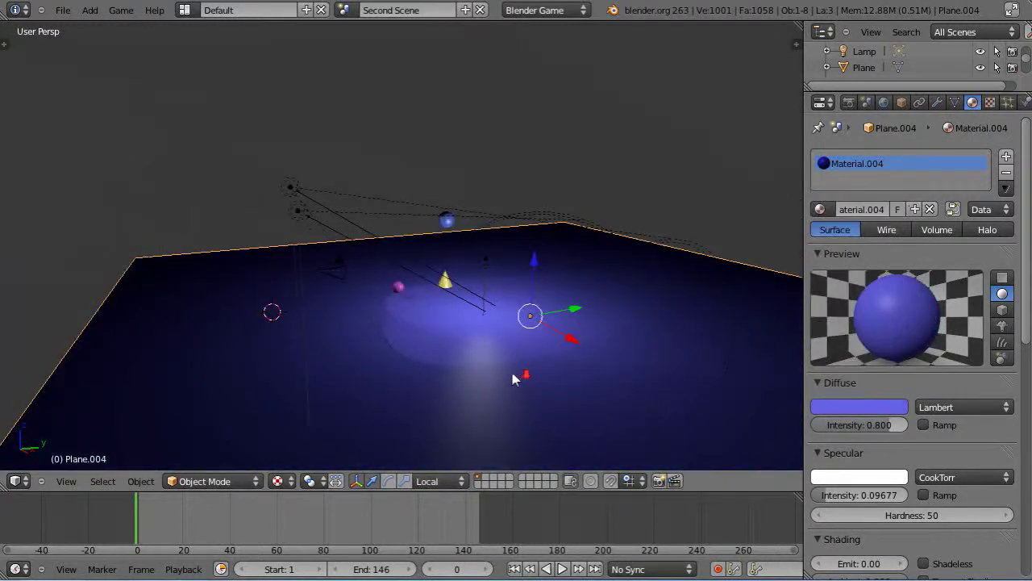
Step: Switch to Main Scene and back to Second Scene to compare the plane colours
click(342, 10)
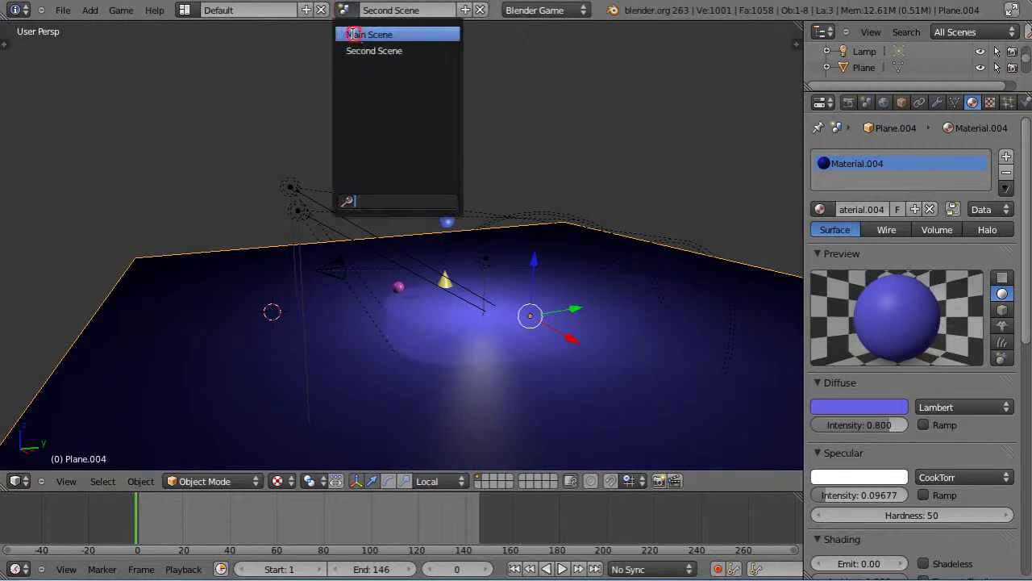
click(357, 35)
click(342, 10)
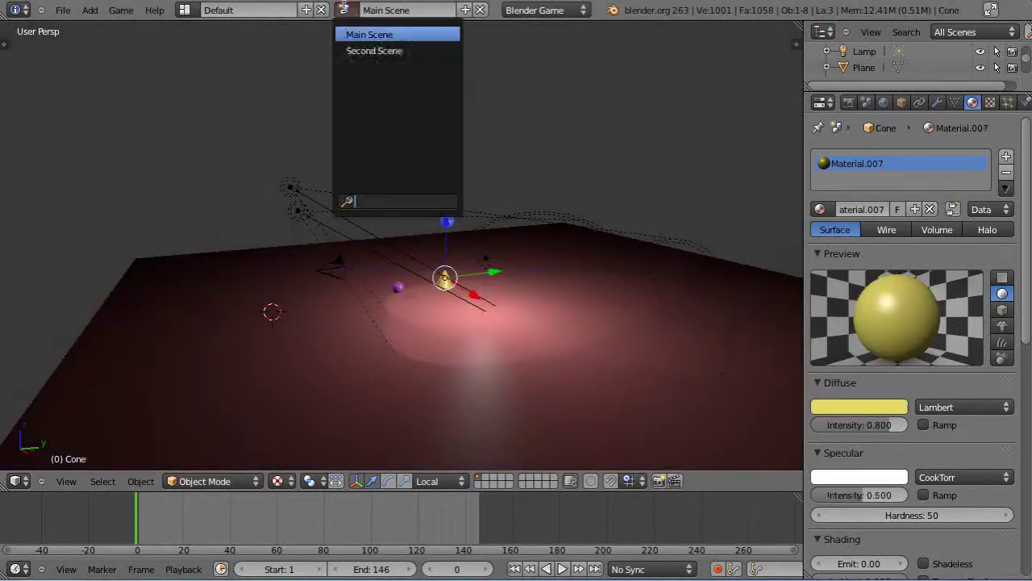
click(367, 51)
Step: Test-run the game in Second Scene from two different viewing angles, stopping it each time
key(KP_0)
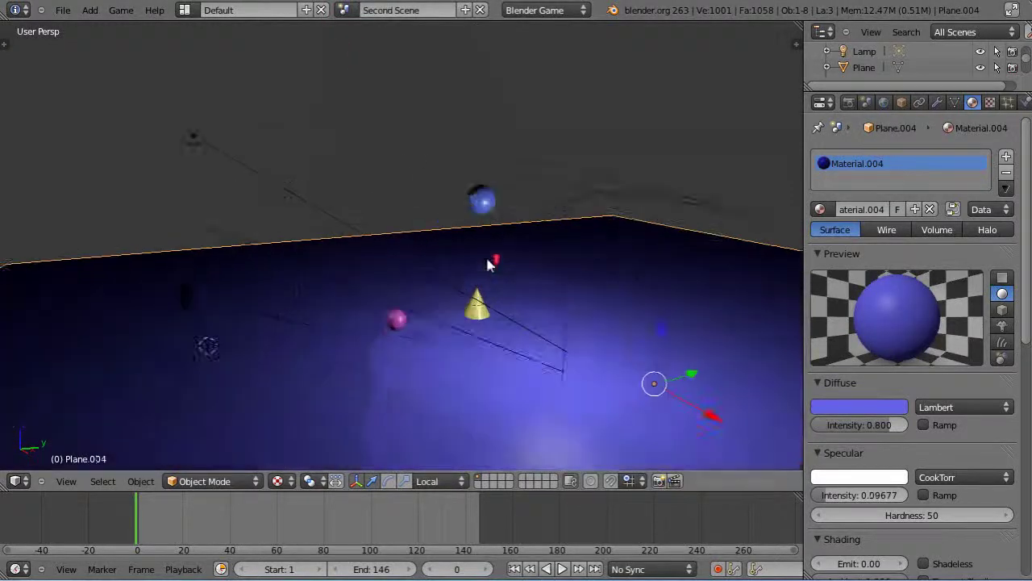
key(p)
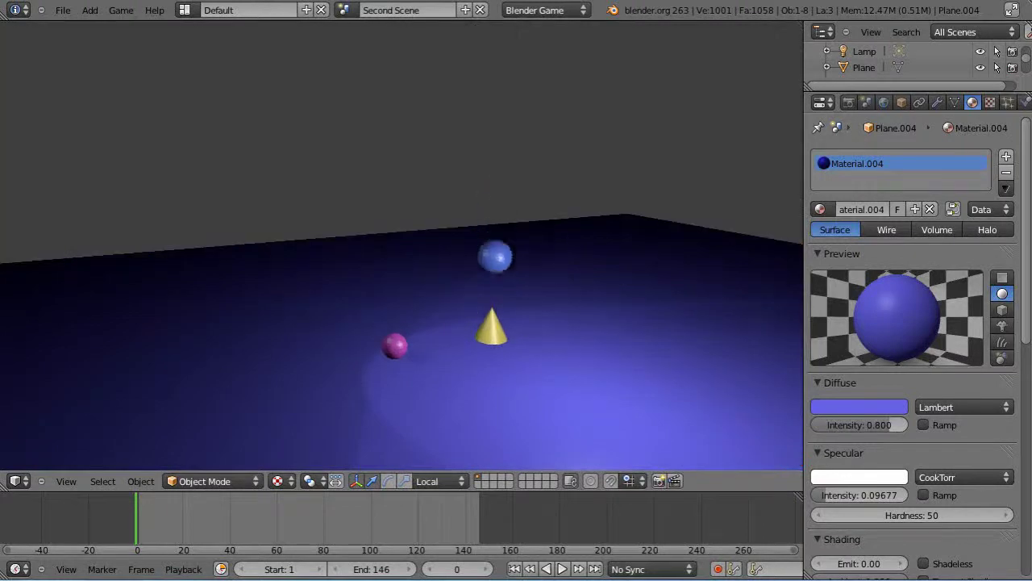
key(Escape)
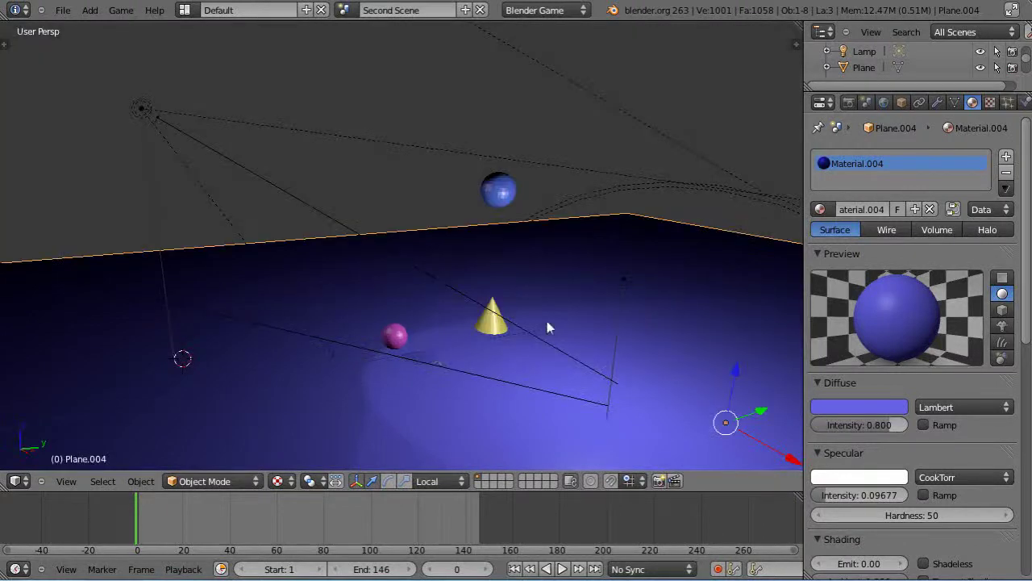
middle_drag(541, 321, 445, 331)
key(p)
key(Escape)
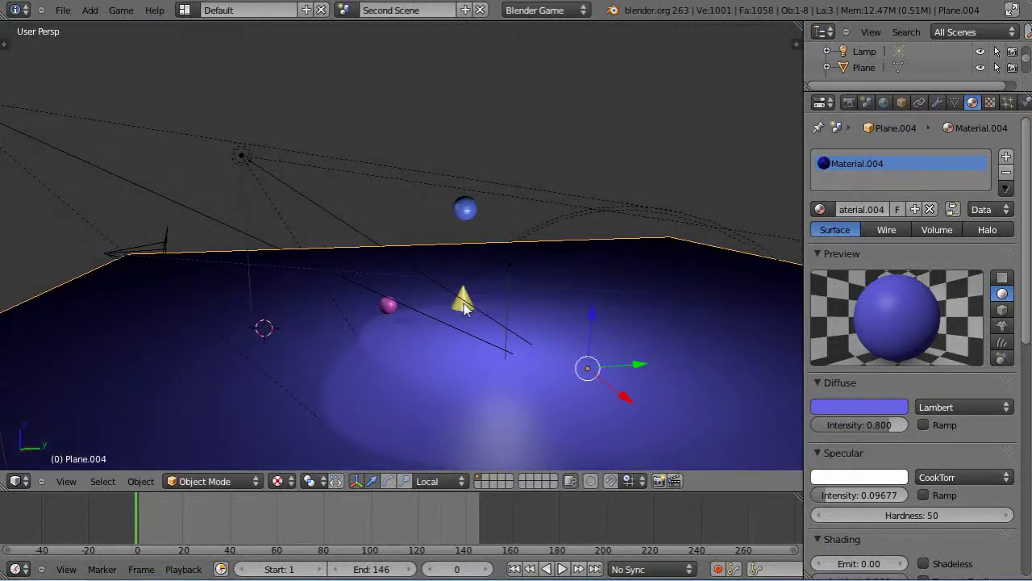
Step: Delete the magenta sphere from Second Scene
right_click(389, 304)
right_click(390, 306)
key(x)
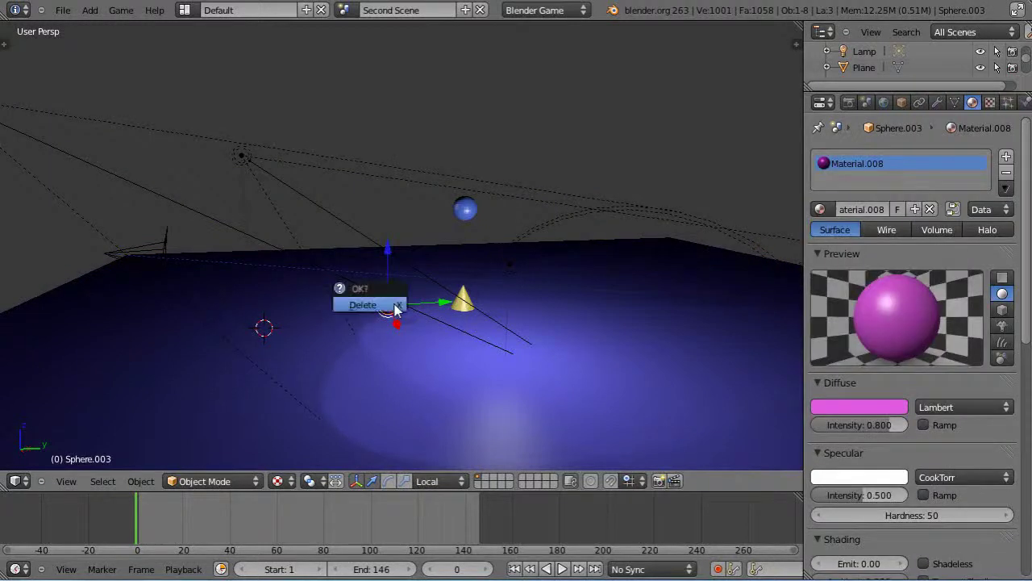
click(392, 305)
Step: Check Main Scene for the magenta sphere and return to Second Scene
click(343, 10)
click(352, 34)
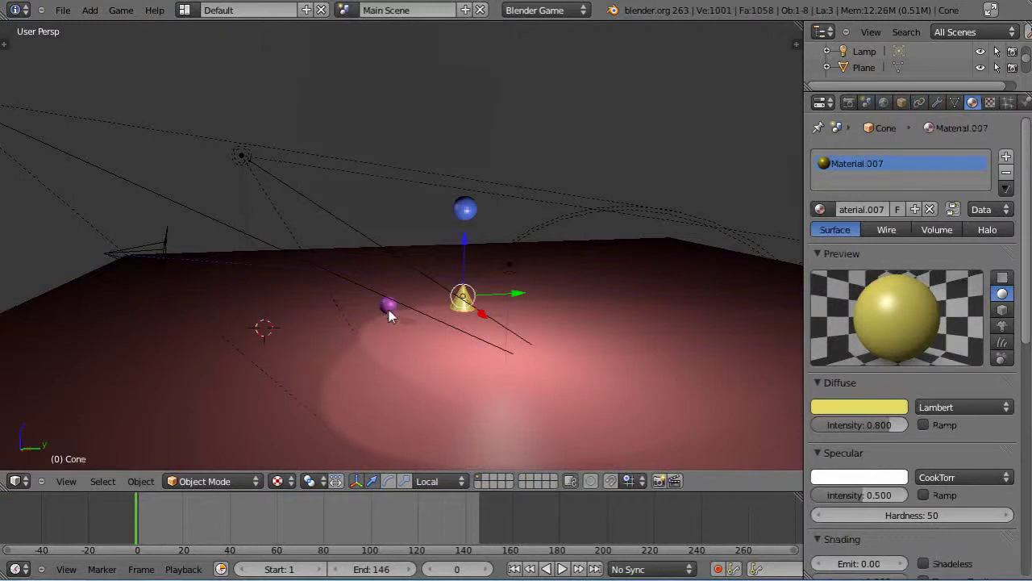
click(352, 9)
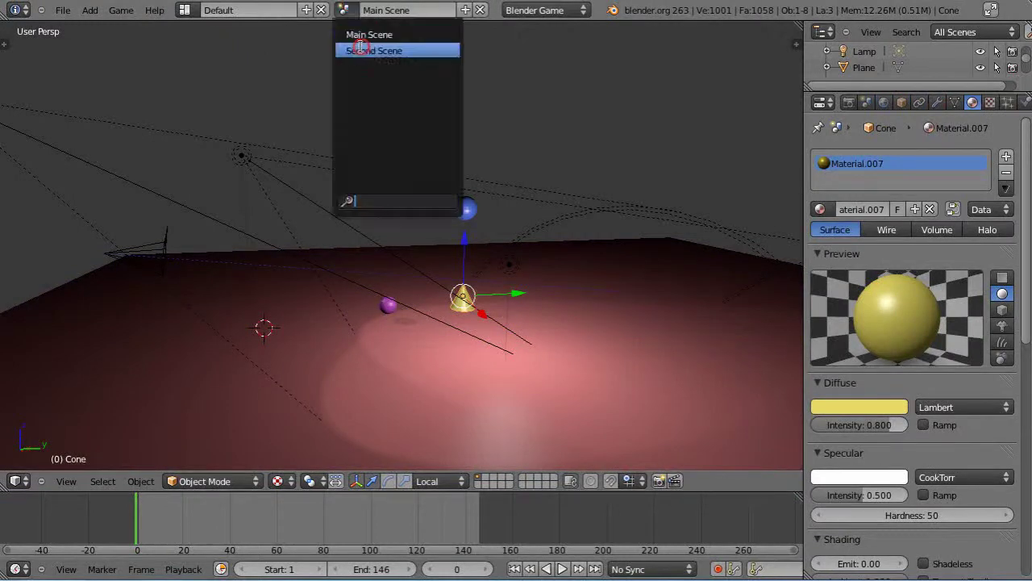
click(369, 48)
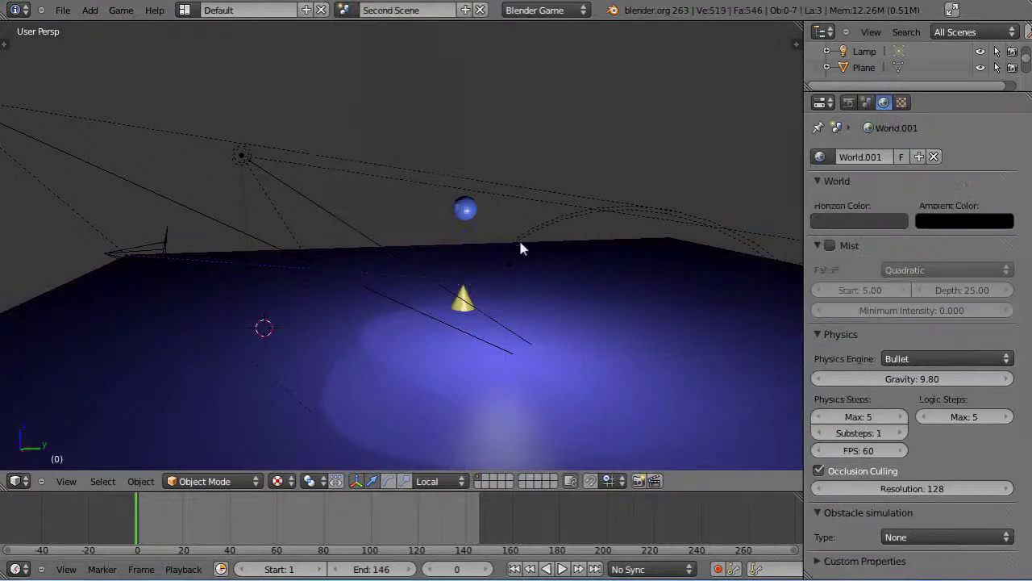
click(345, 10)
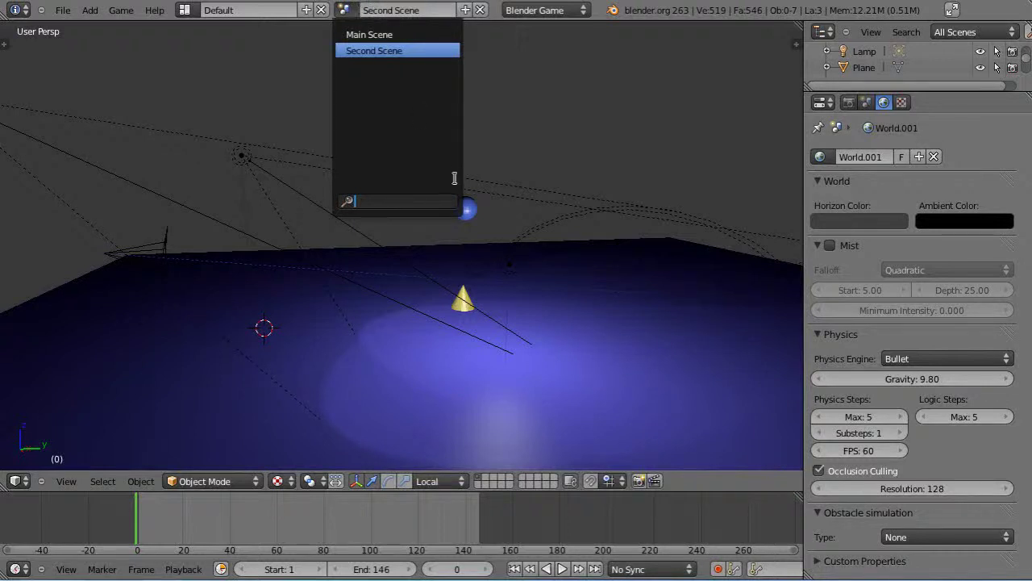
click(343, 9)
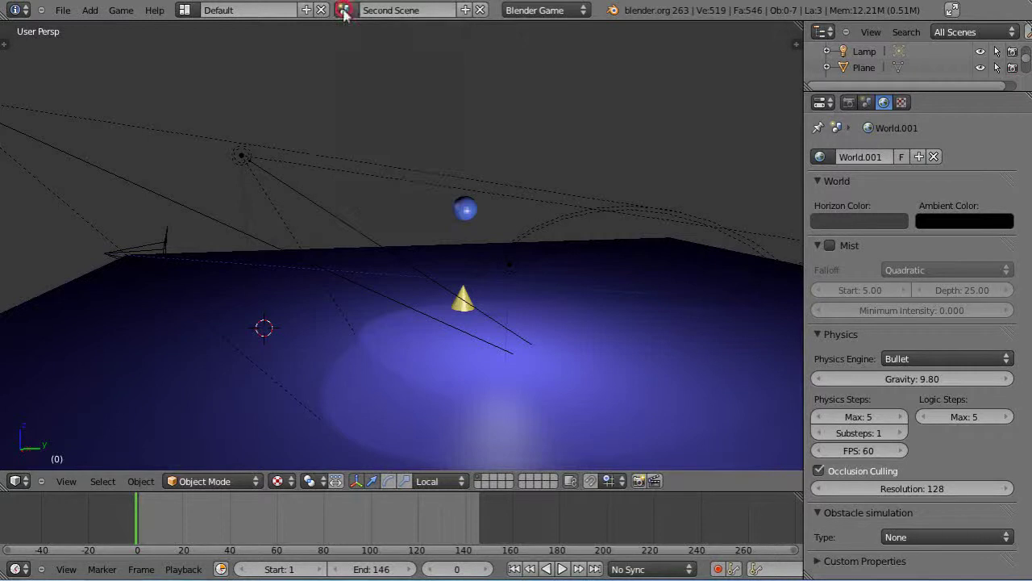
click(466, 9)
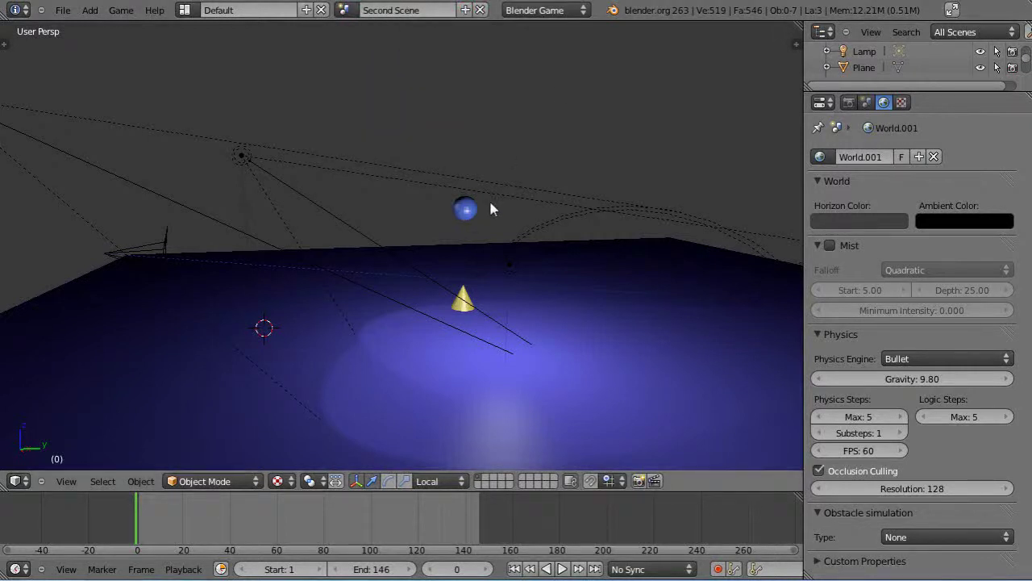
Step: Run and stop the game in Second Scene, and switch back to Main Scene
key(p)
key(Escape)
click(342, 8)
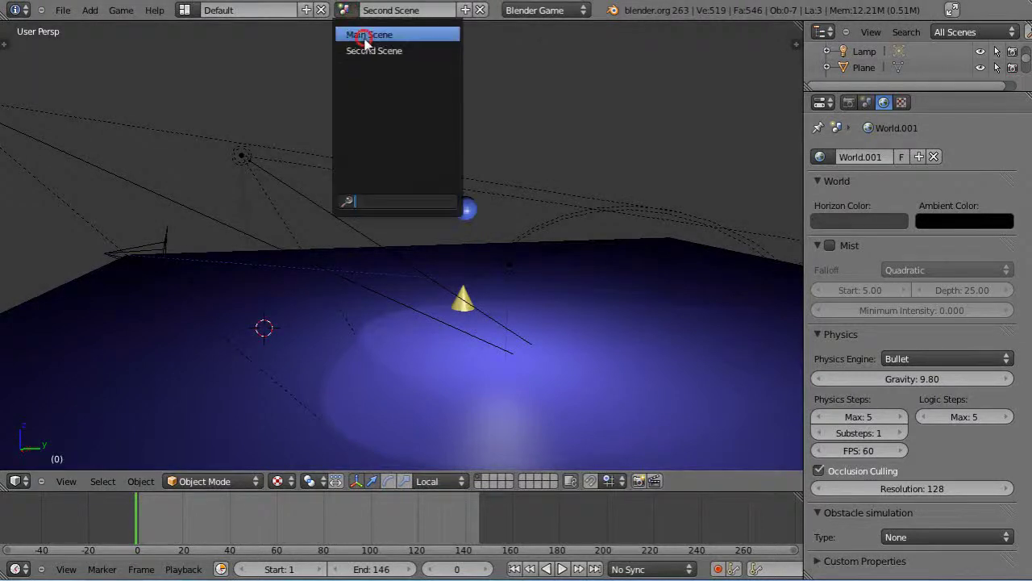
click(355, 33)
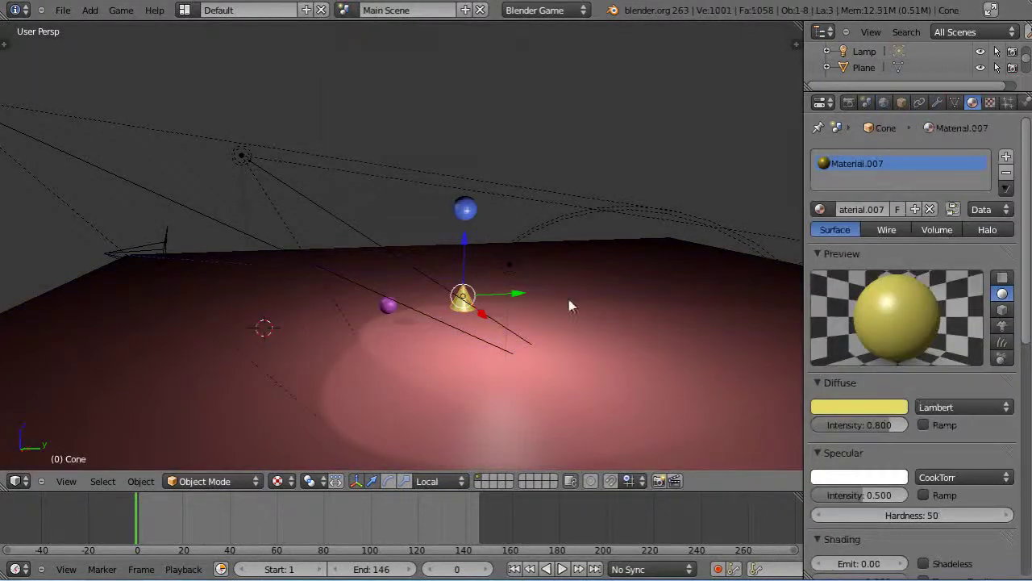
scroll(570, 303, down, 3)
scroll(570, 303, up, 6)
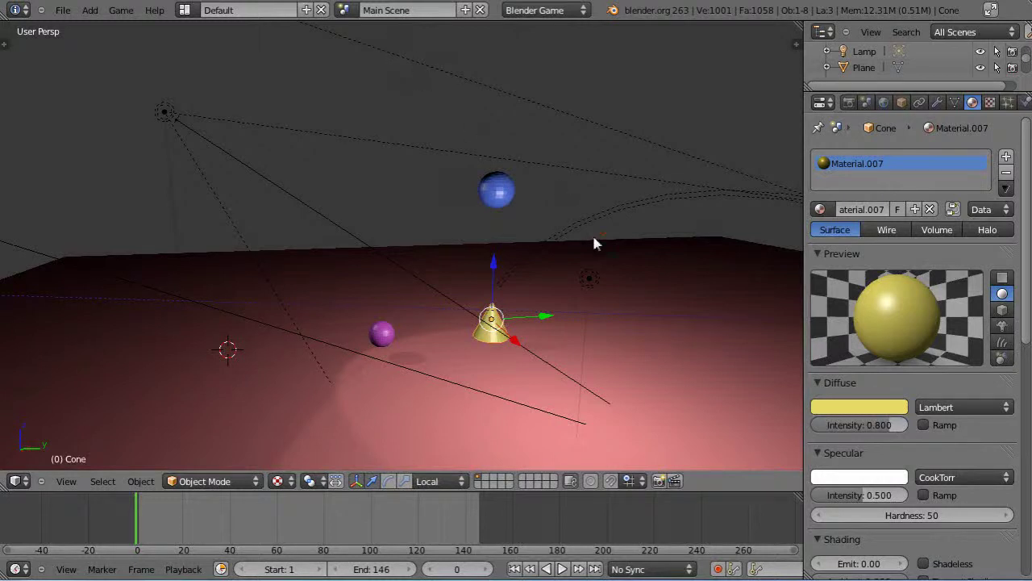
scroll(595, 242, down, 2)
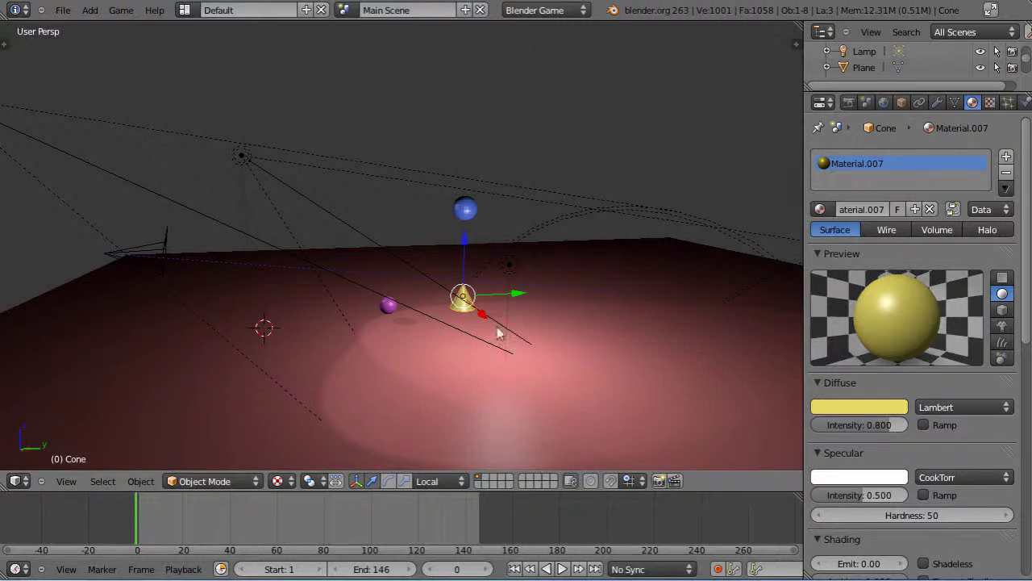
click(185, 10)
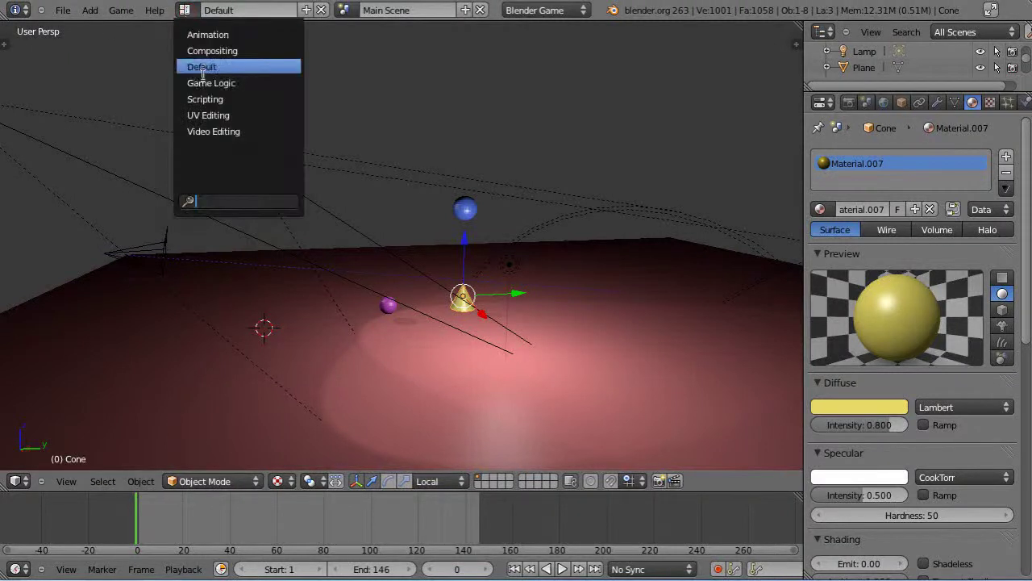
click(202, 80)
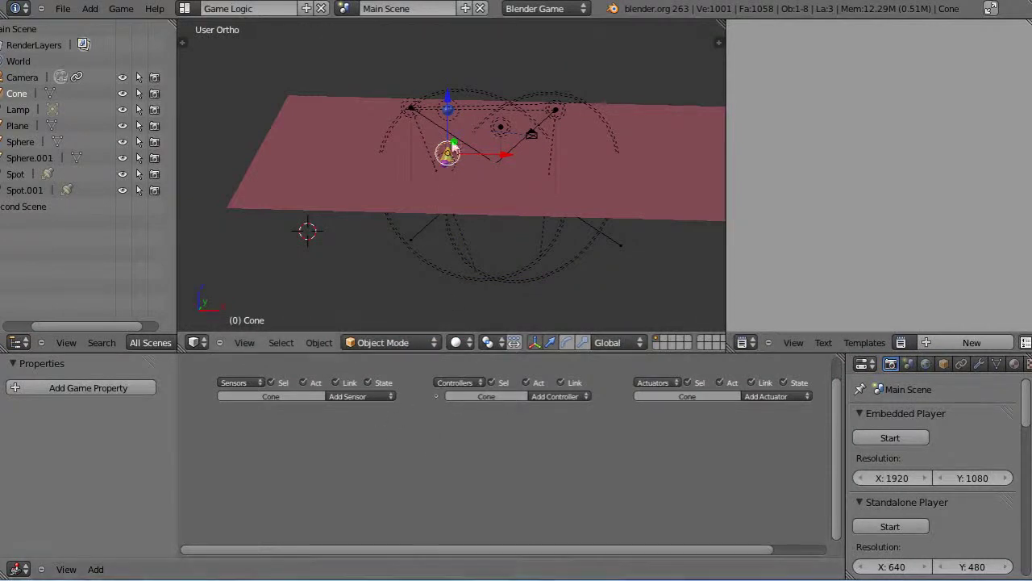
key(ctrl+Left)
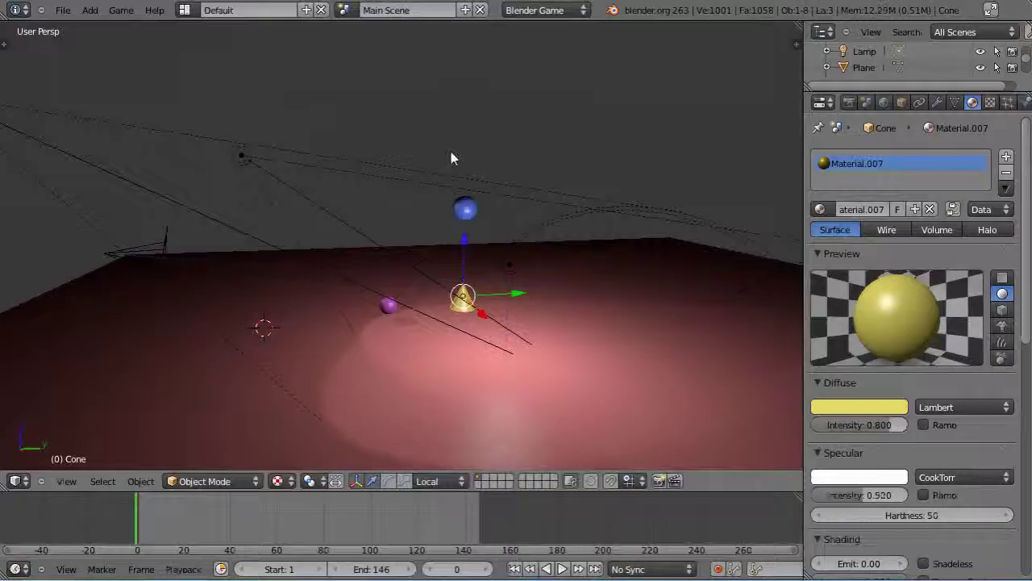
scroll(499, 257, up, 2)
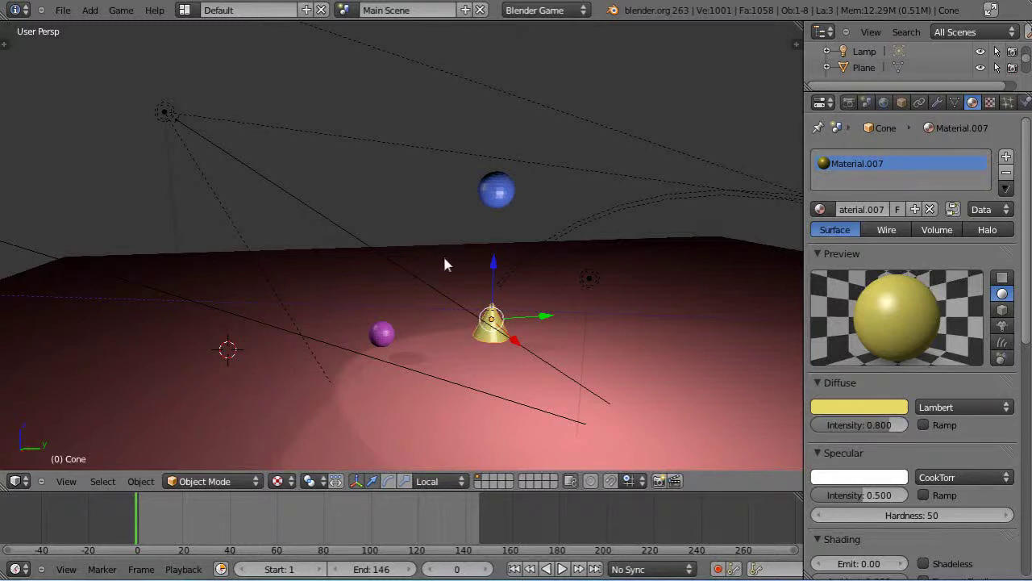
scroll(444, 246, down, 4)
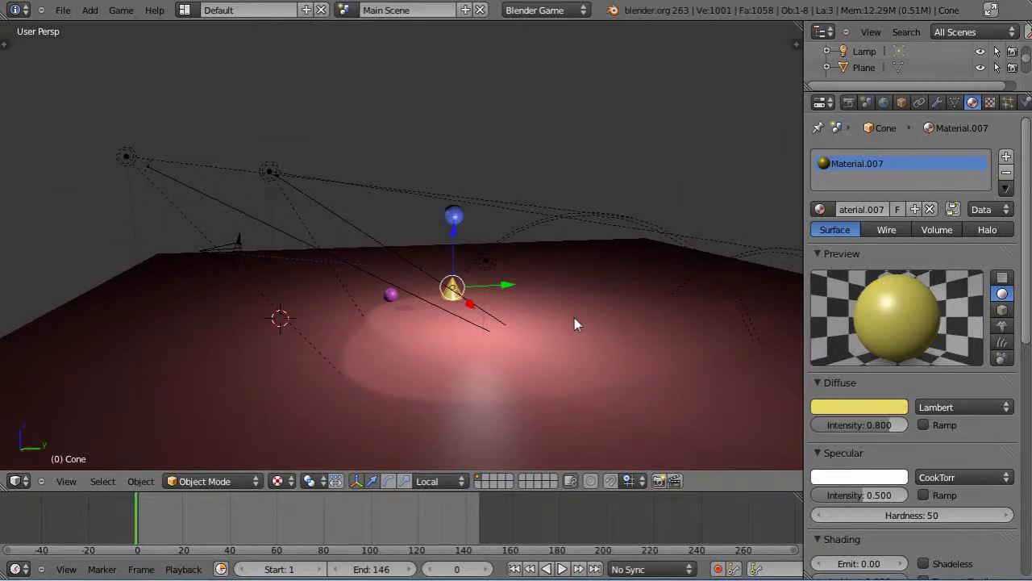
Step: Select the pink ground plane in Main Scene and show its logic bricks maximized in the Game Logic layout
right_click(591, 345)
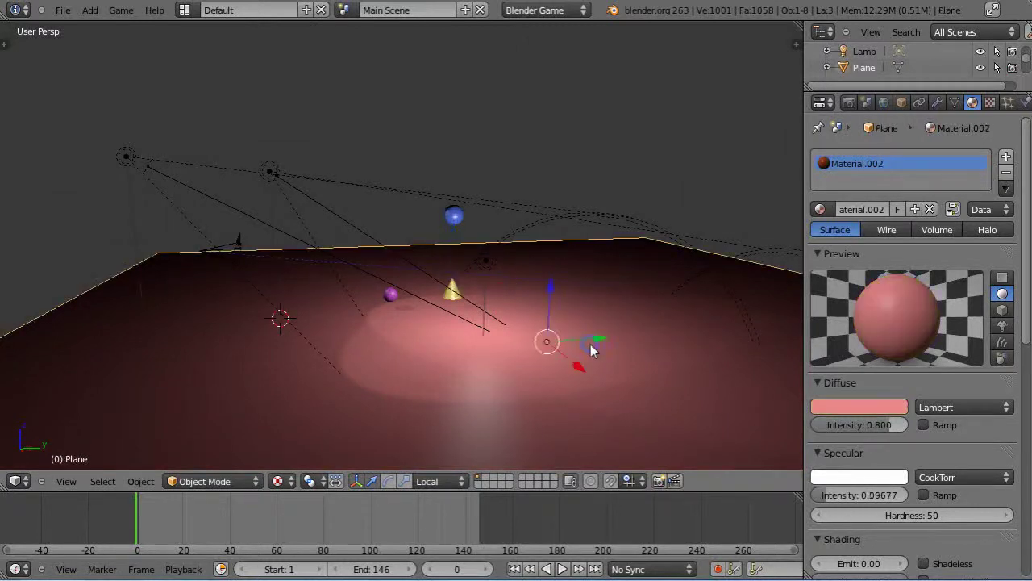
scroll(471, 399, down, 4)
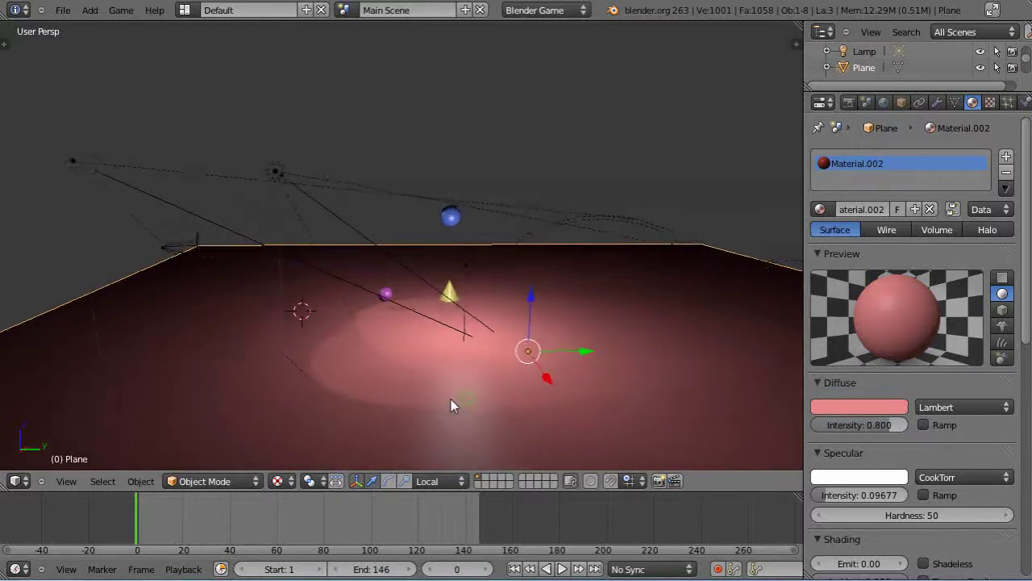
scroll(570, 362, up, 2)
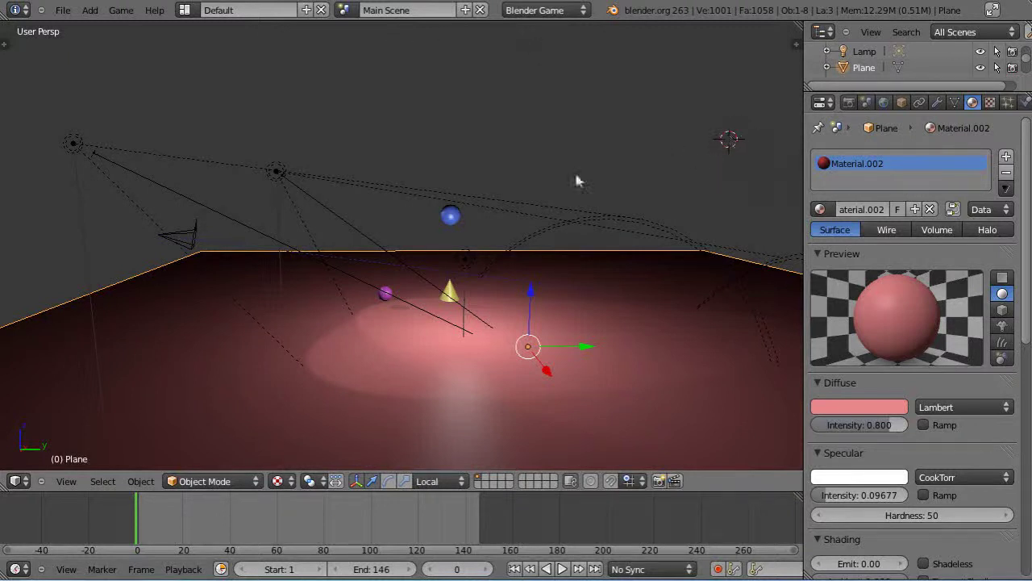
scroll(587, 321, down, 3)
scroll(590, 321, up, 3)
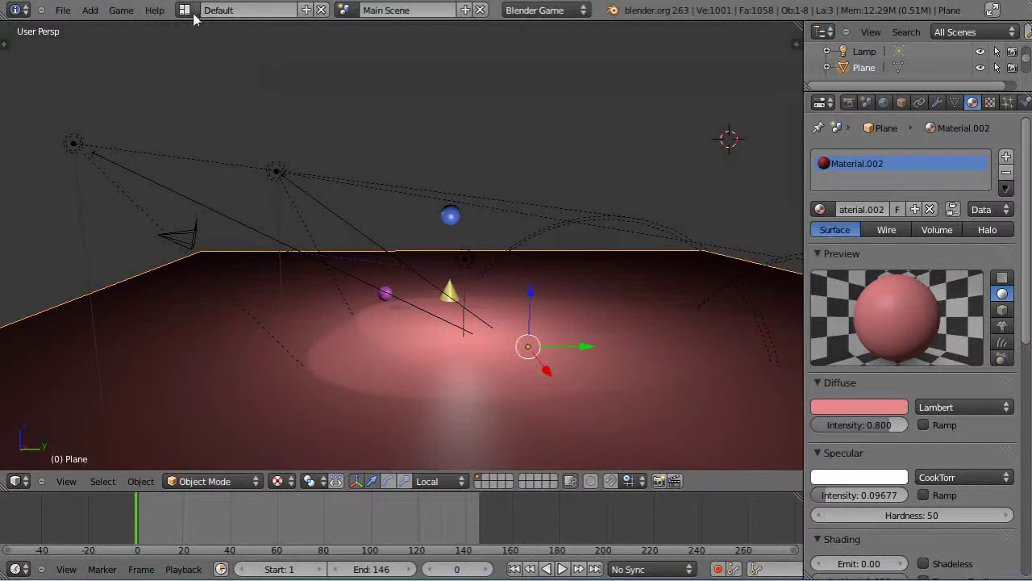
key(ctrl+Right)
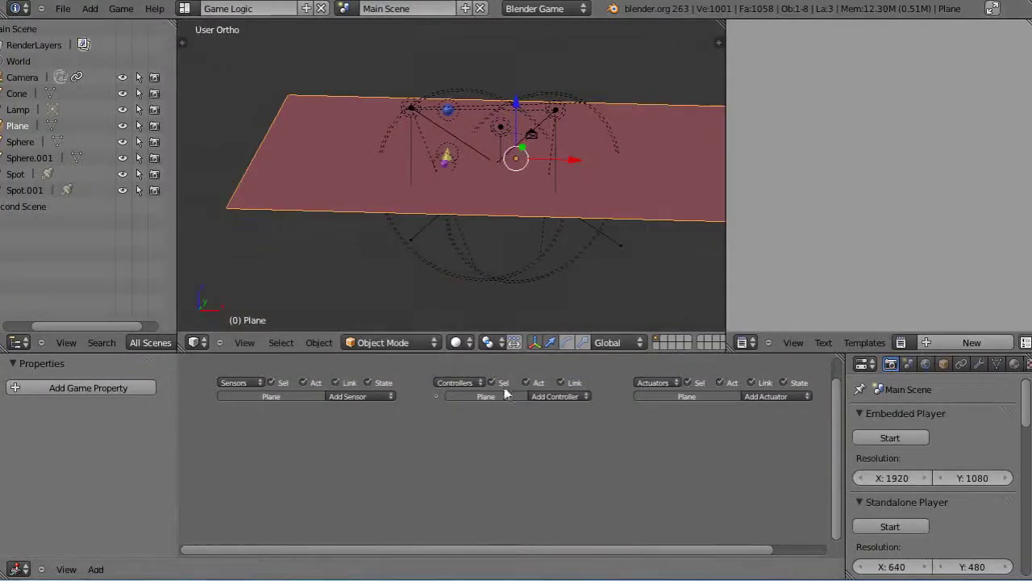
key(ctrl+Up)
scroll(684, 307, up, 1)
scroll(687, 306, down, 1)
Step: Add a Keyboard sensor to the plane and assign the S key to it
click(414, 214)
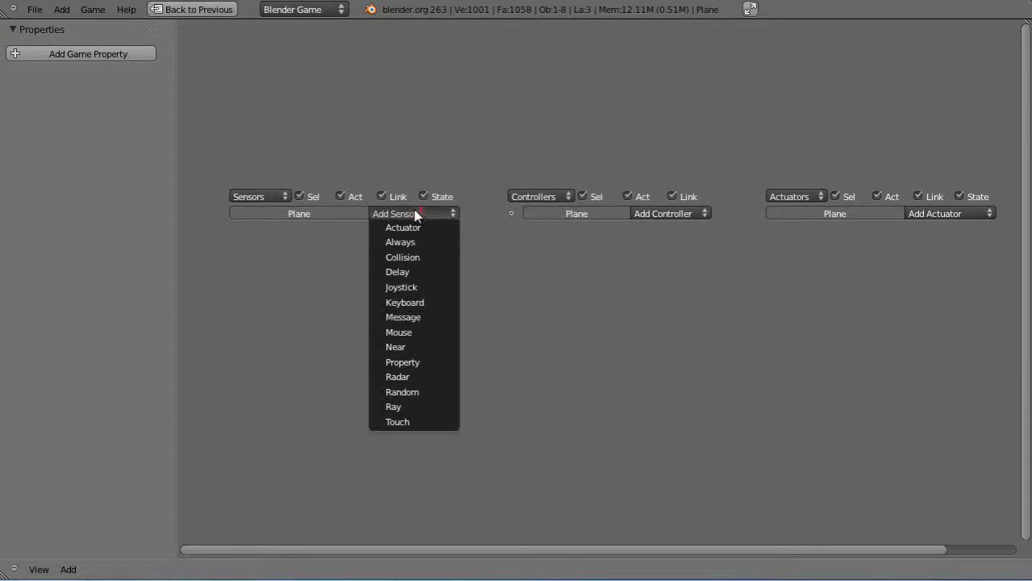
click(409, 304)
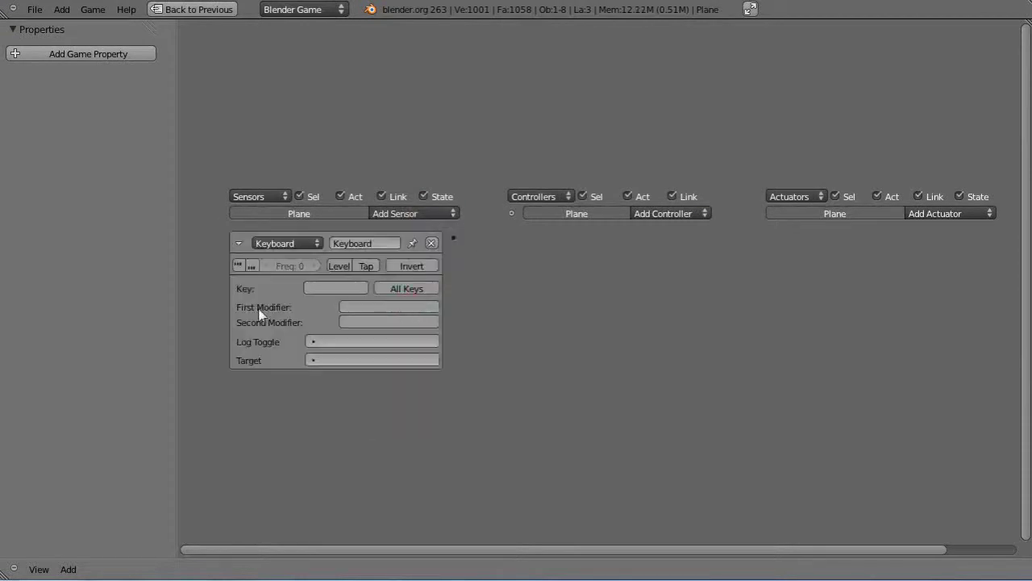
click(326, 291)
key(s)
Step: Add an And controller to the plane and link the Keyboard sensor to it
click(631, 214)
click(649, 225)
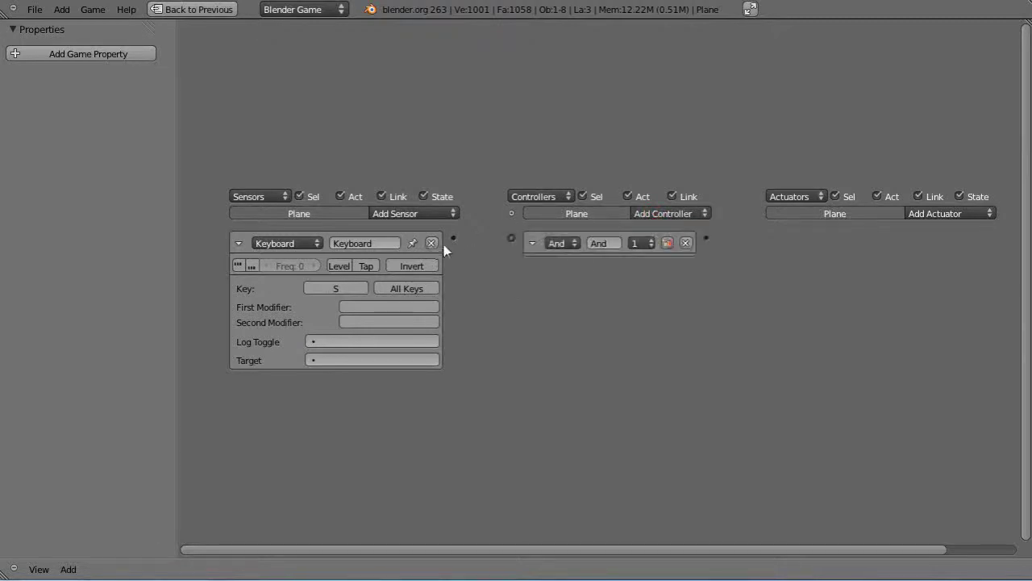
drag(453, 238, 511, 238)
Step: Add a Scene actuator linked to the And controller, with its mode on Set Scene and its target as Second Scene
click(936, 213)
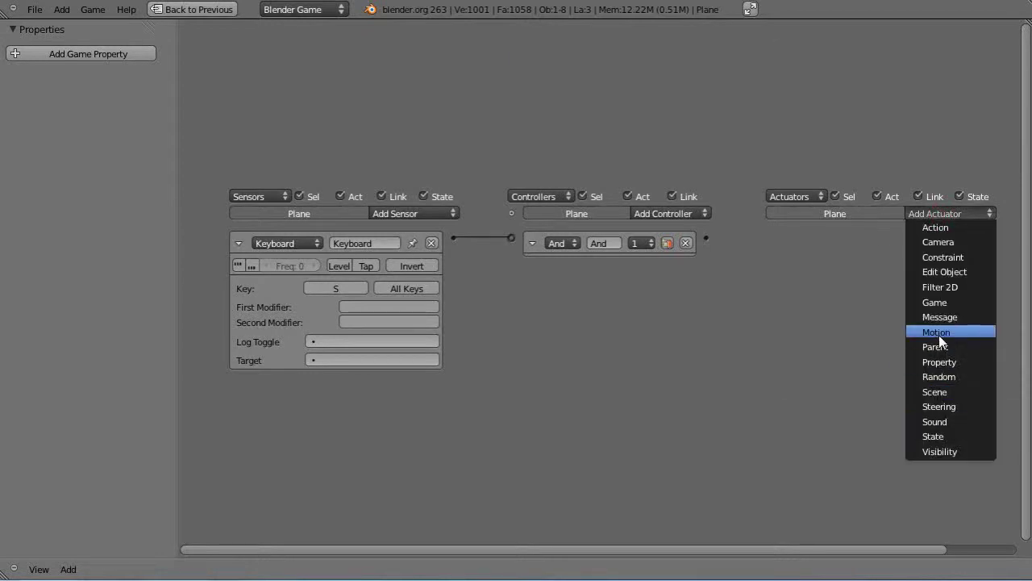
click(939, 392)
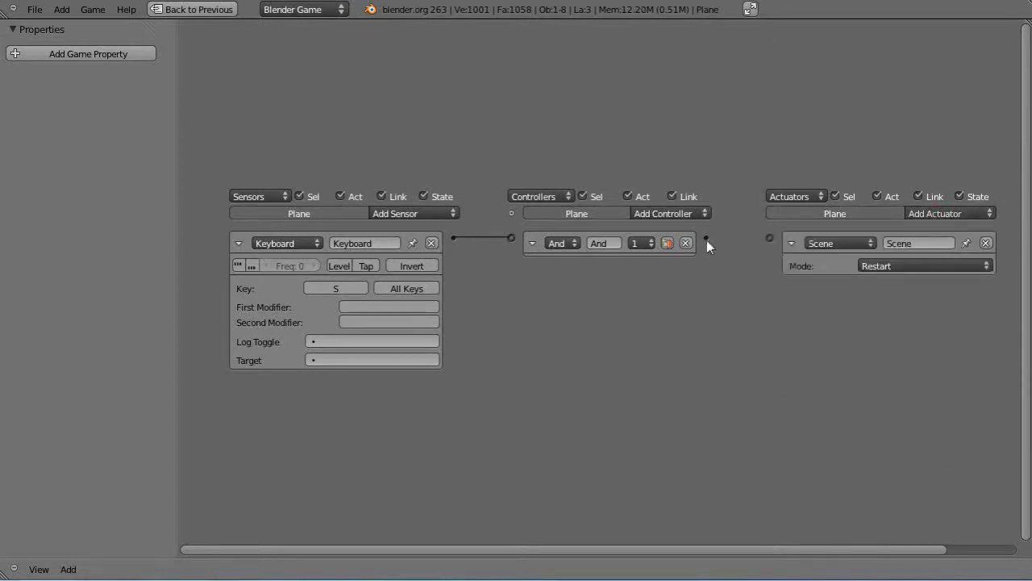
drag(707, 238, 770, 238)
click(905, 268)
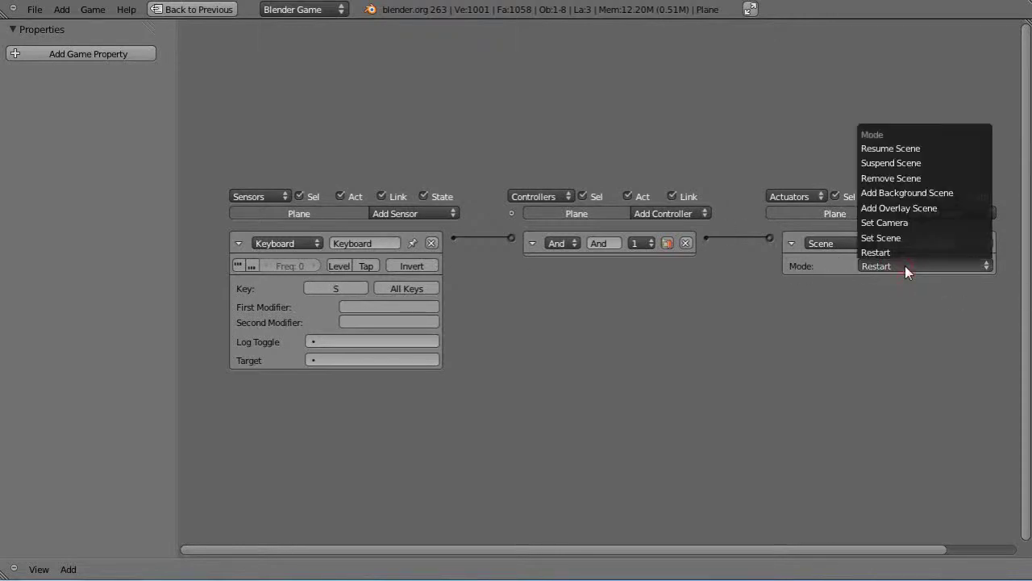
click(889, 237)
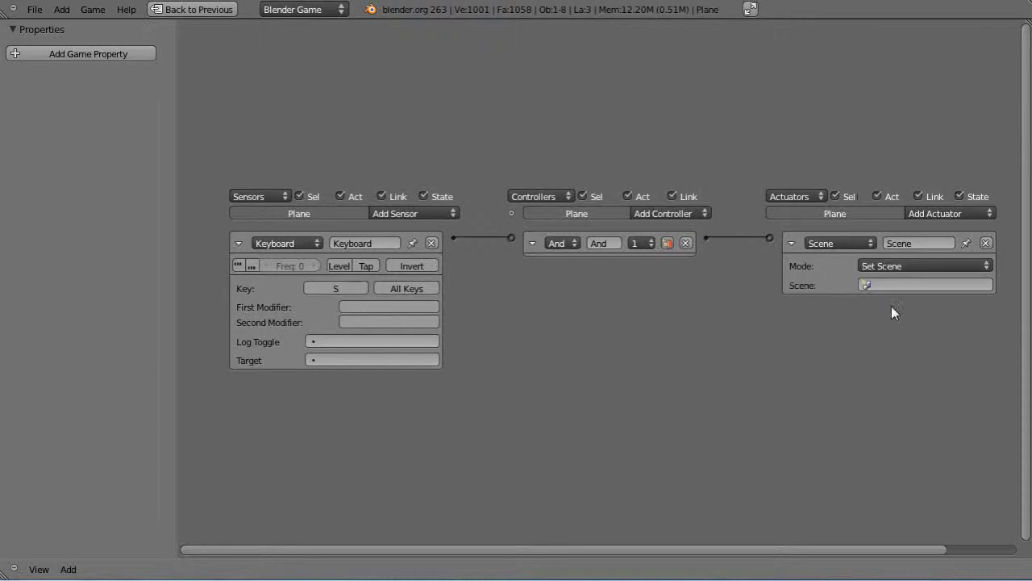
click(904, 284)
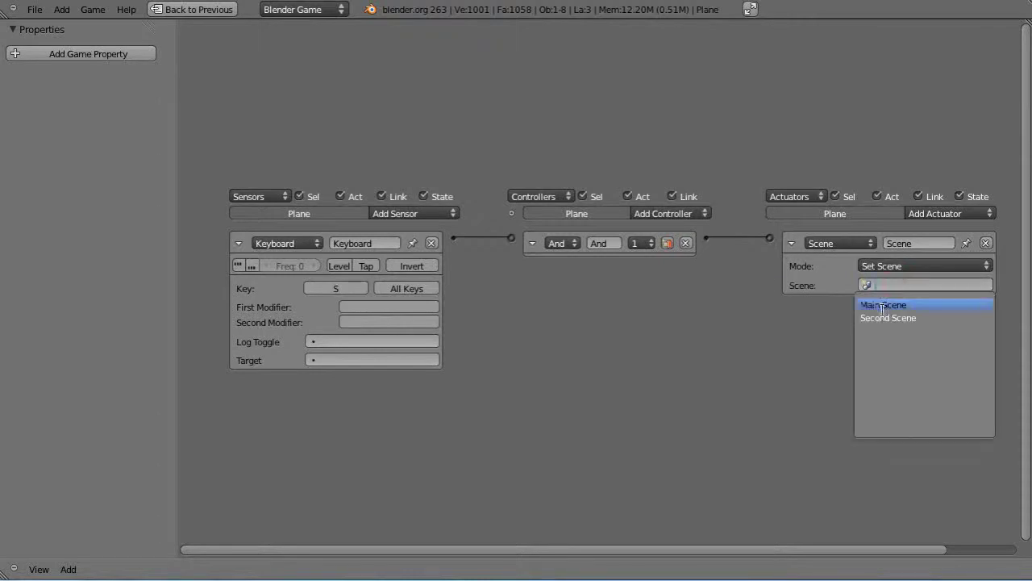
click(890, 319)
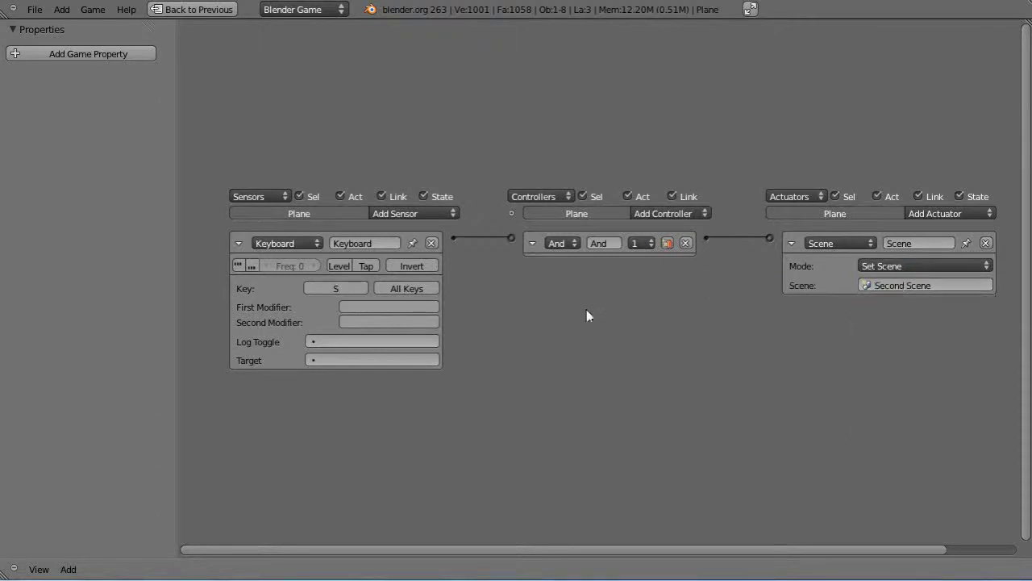
Step: Return to the Default layout and run the game in Main Scene
key(ctrl+Up)
key(ctrl+Left)
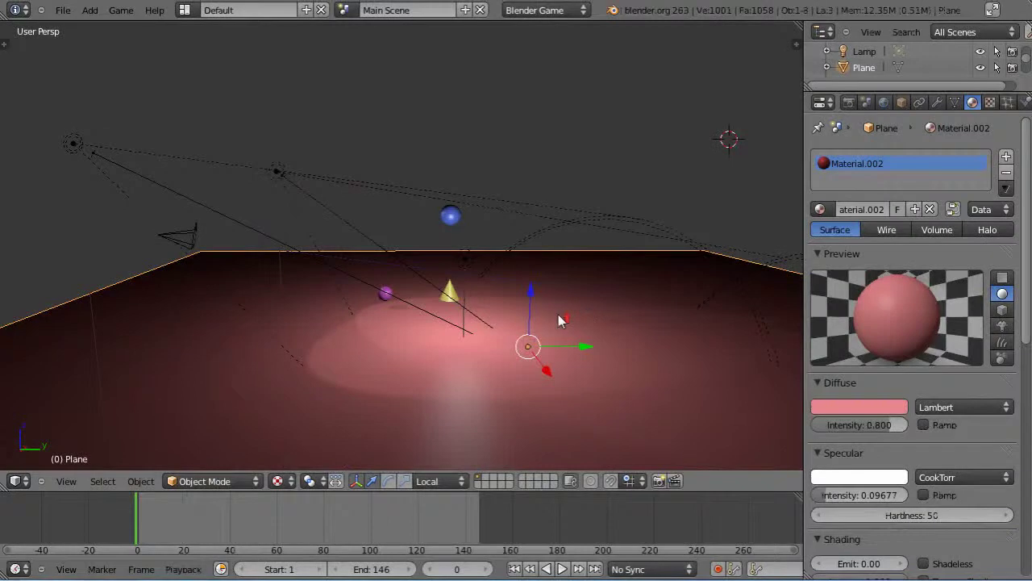
scroll(557, 320, up, 2)
key(p)
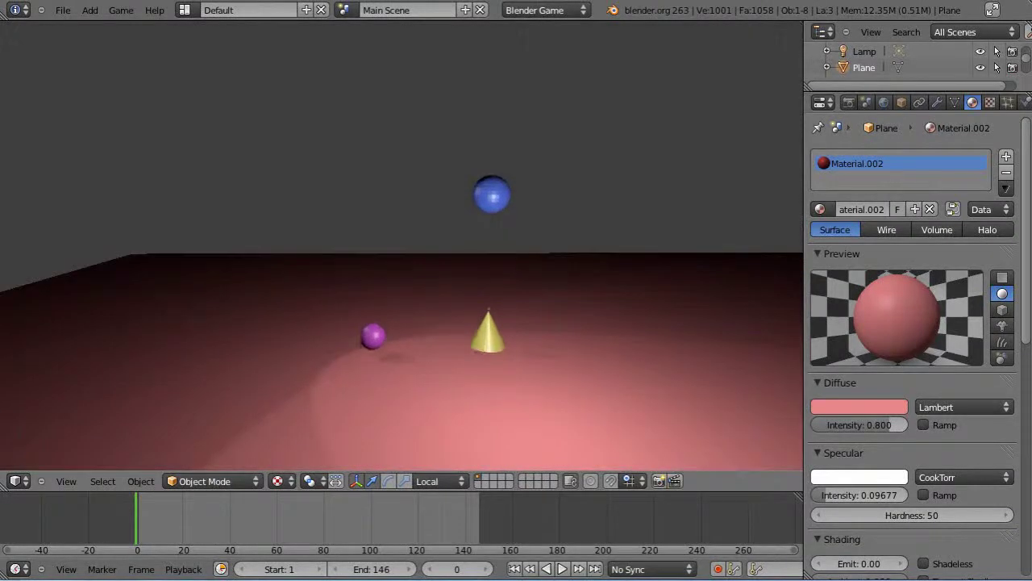
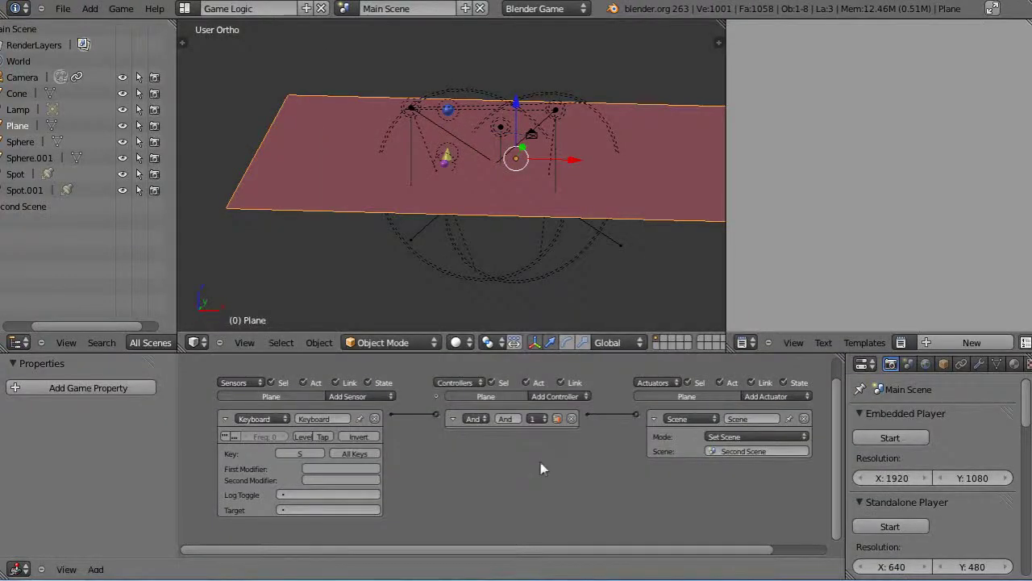
Step: Point the plane's Scene actuator at Main Scene, and run and stop the game in Second Scene
click(729, 450)
click(731, 468)
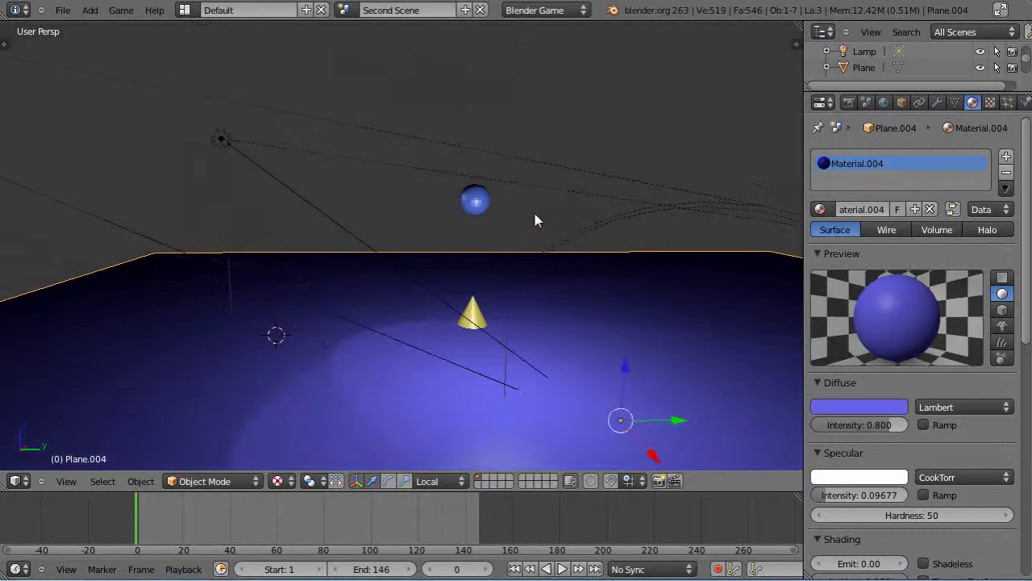
key(p)
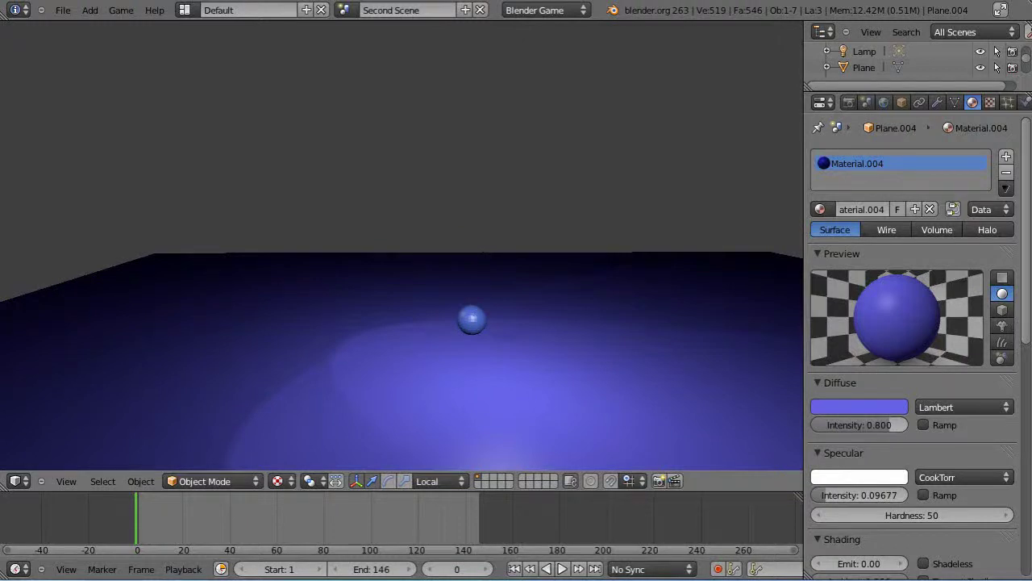
key(Escape)
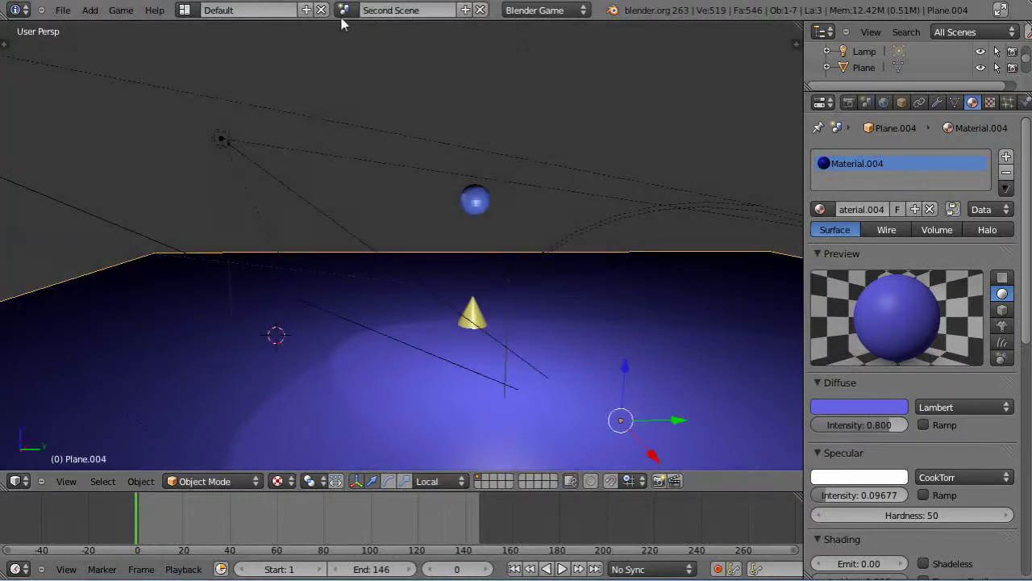
Step: Check the blue plane's logic bricks in Second Scene using the Game Logic layout, and return to Main Scene
key(ctrl+Right)
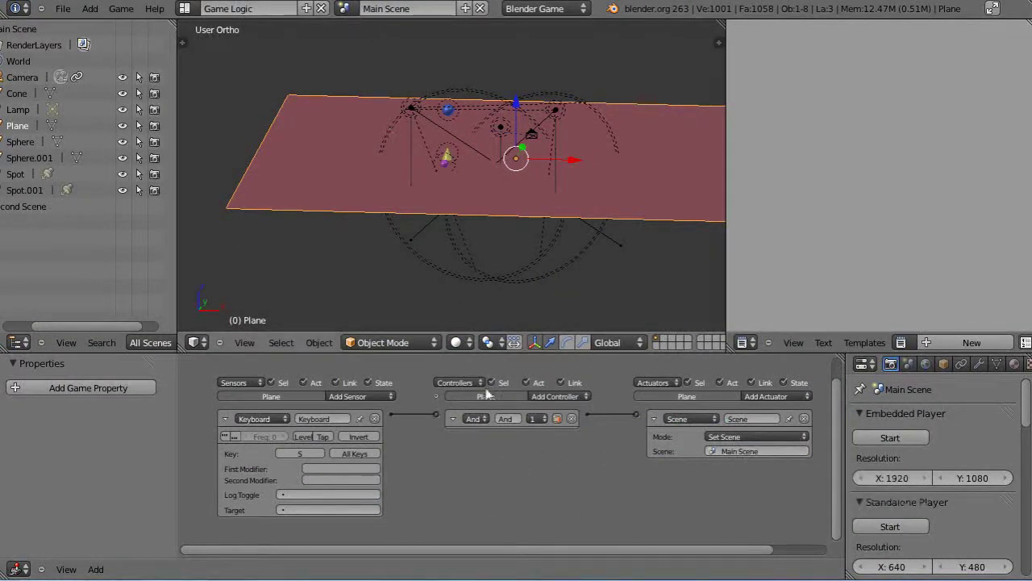
click(345, 10)
click(358, 47)
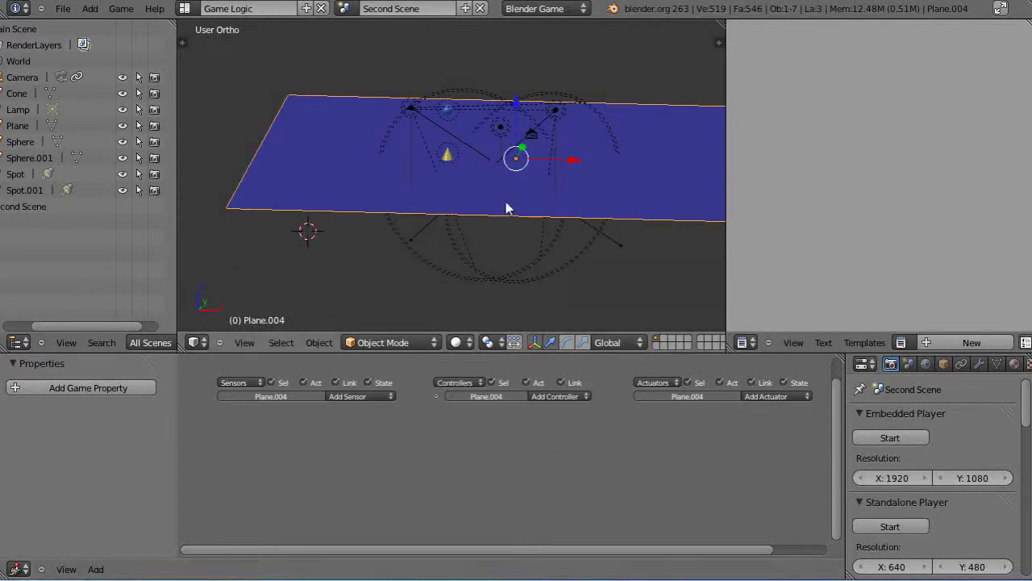
click(347, 10)
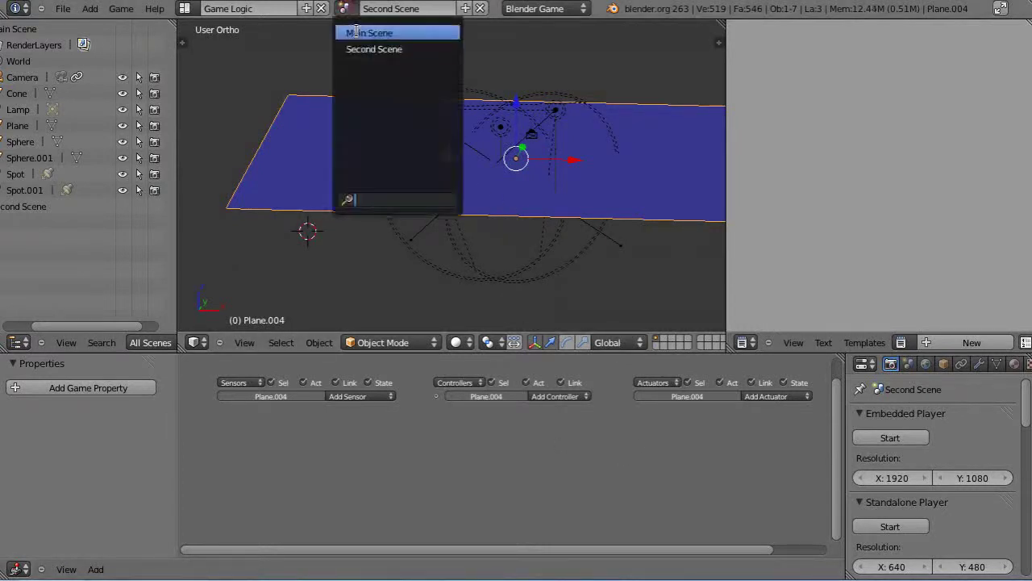
click(368, 32)
Step: Set the pink plane's Scene actuator to target Second Scene, and switch to Second Scene
click(754, 451)
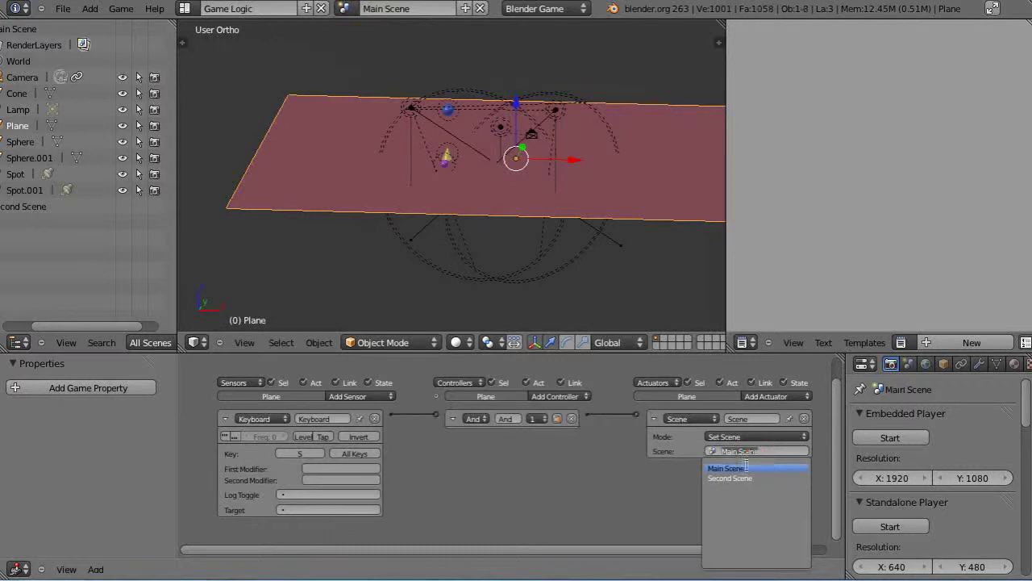
click(741, 478)
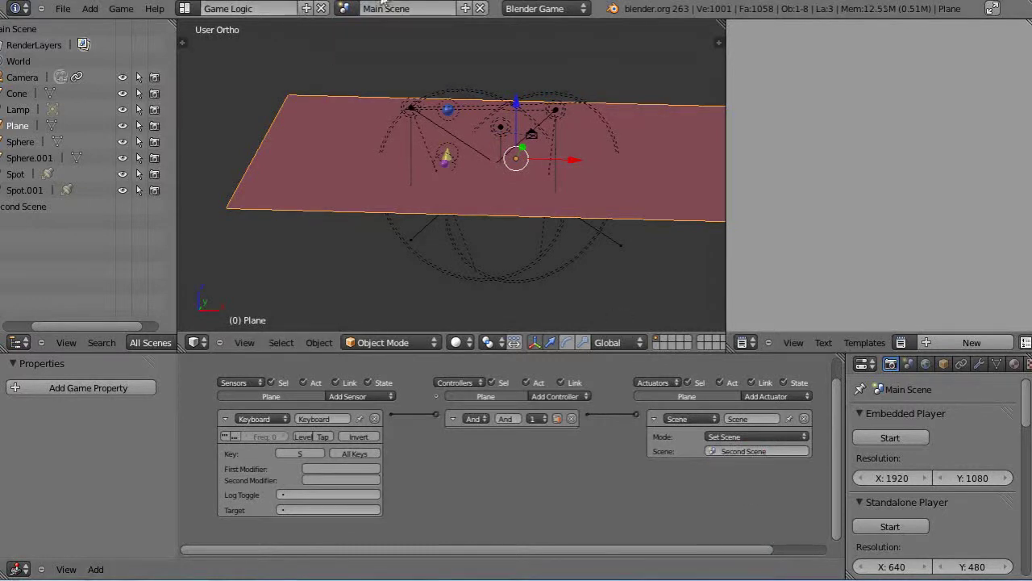
click(347, 9)
click(368, 48)
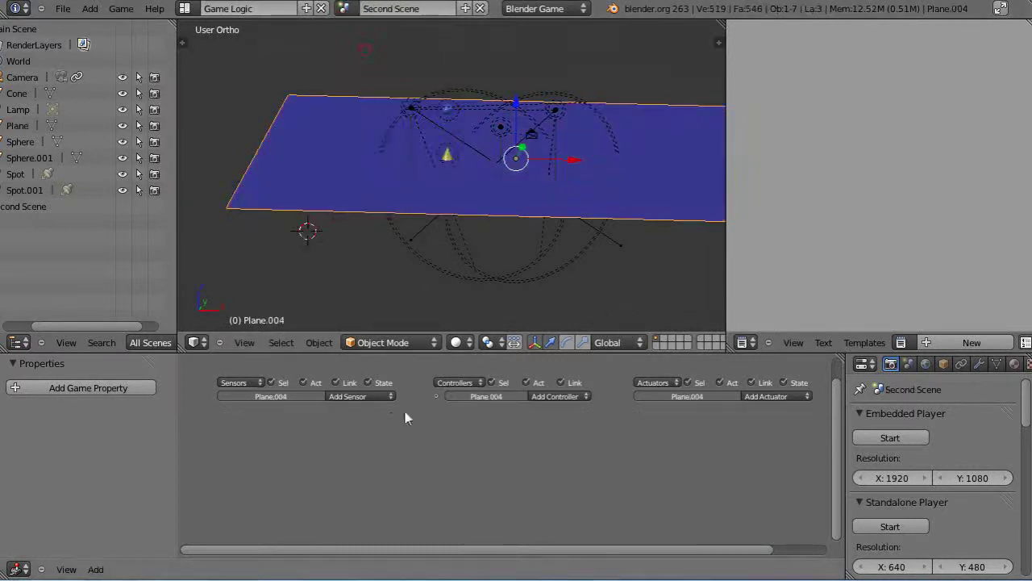
Step: Add a Keyboard sensor for the S key to the blue plane and link it to a new And controller
click(353, 398)
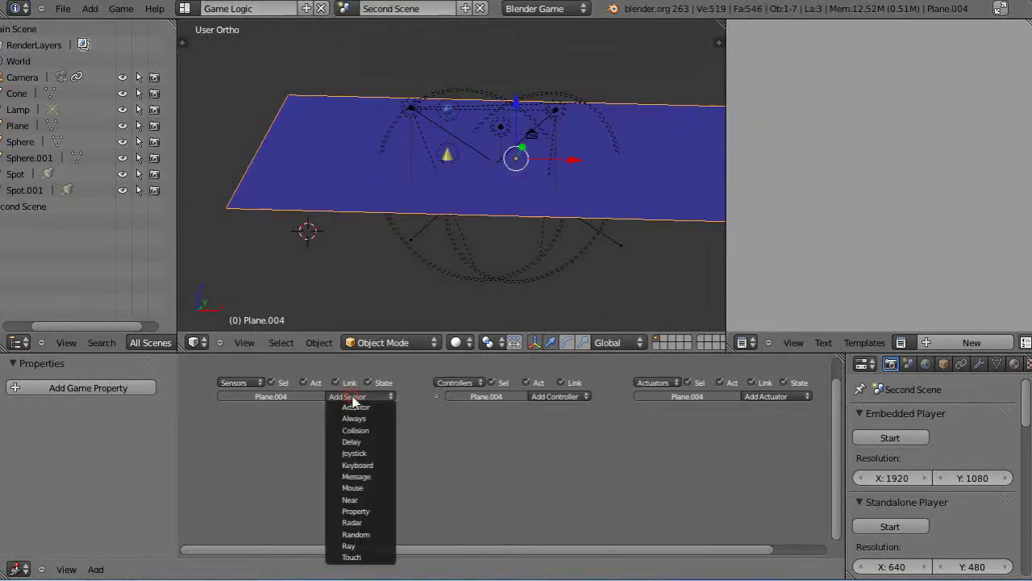
click(362, 468)
click(296, 454)
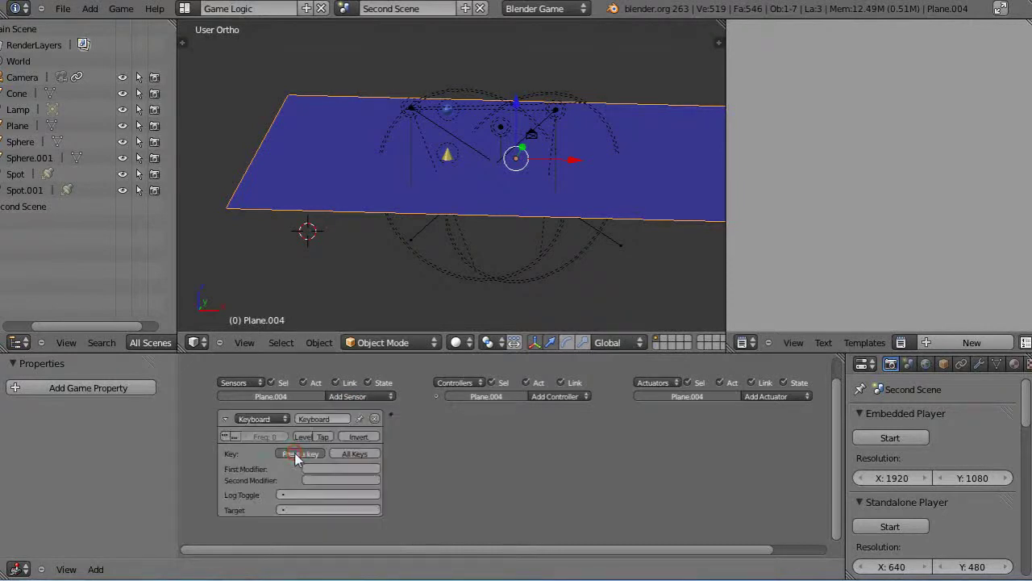
key(s)
click(554, 396)
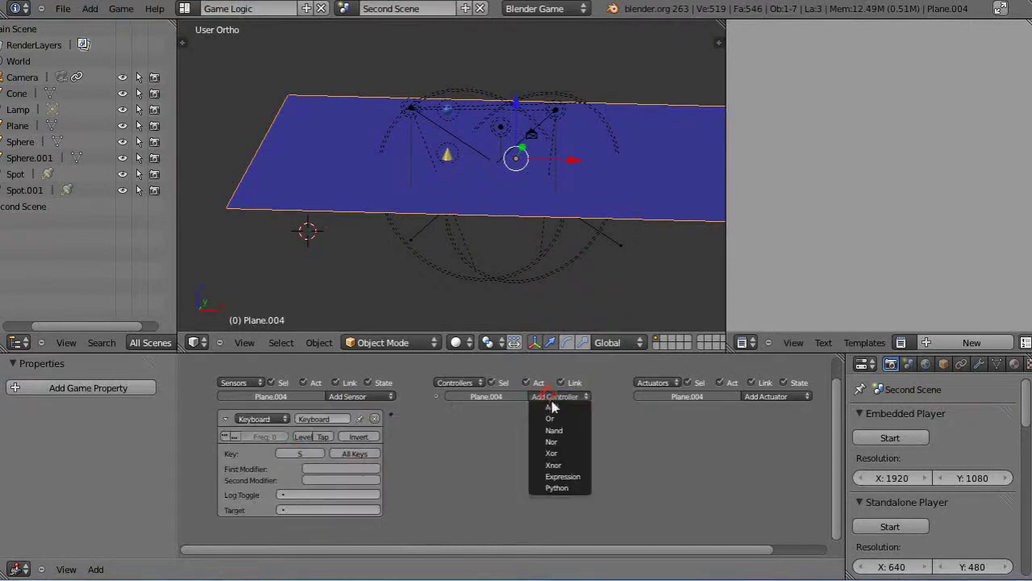
click(554, 409)
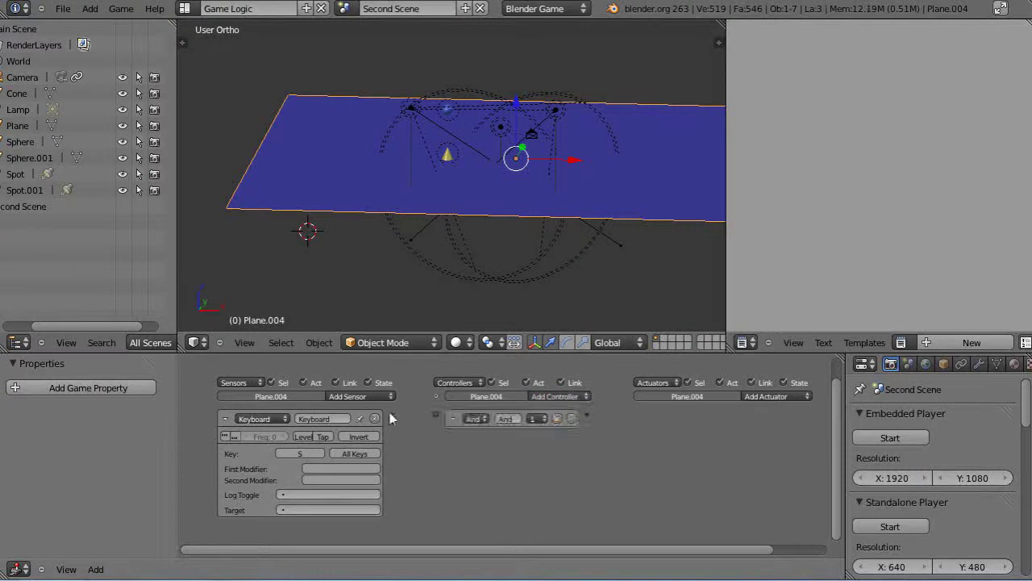
drag(391, 418, 437, 414)
Step: Add a Scene actuator to the blue plane with mode Set Scene and Main Scene as its target
click(772, 398)
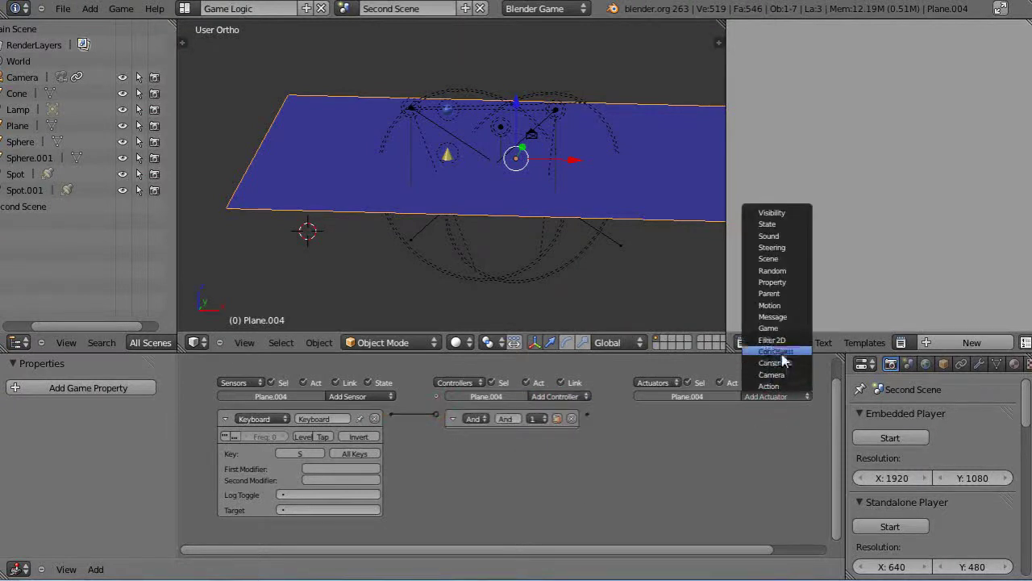
click(769, 258)
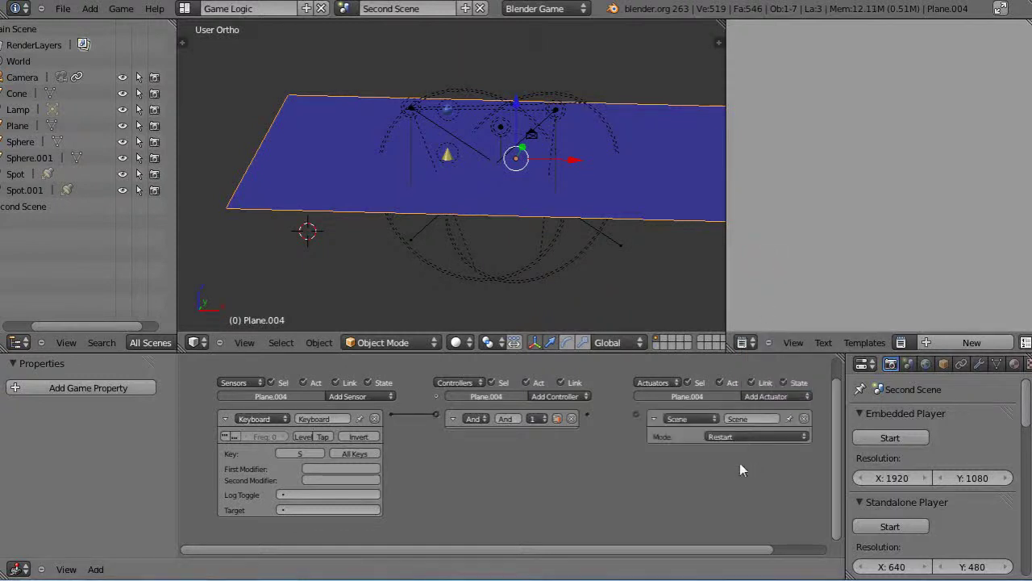
click(726, 436)
click(725, 434)
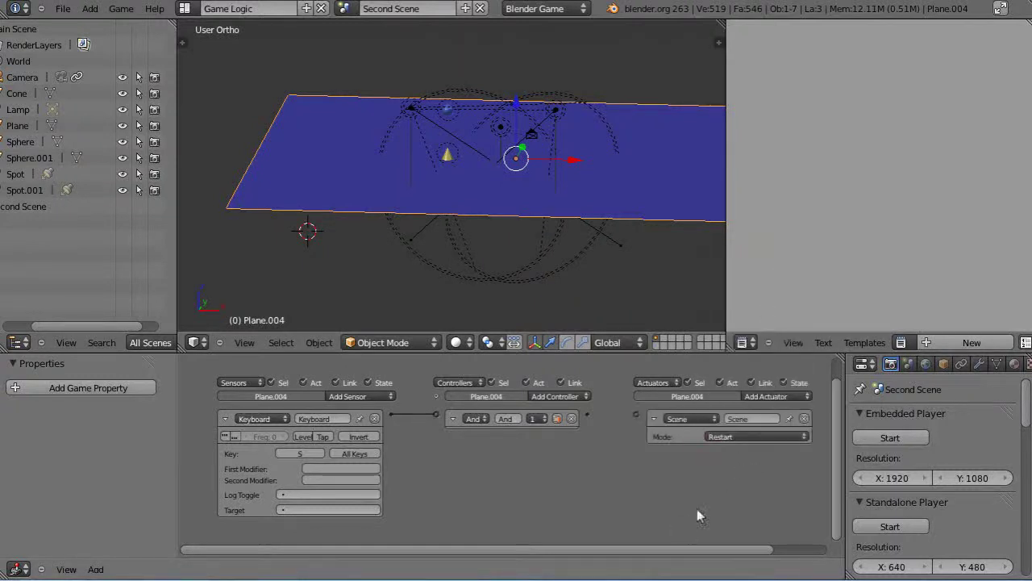
click(737, 440)
click(737, 421)
click(750, 450)
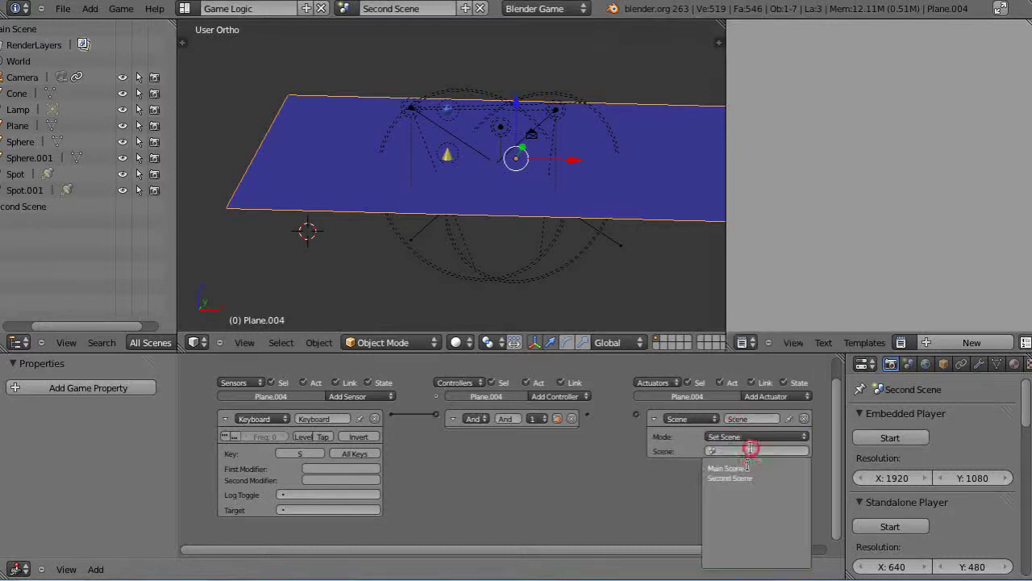
click(736, 467)
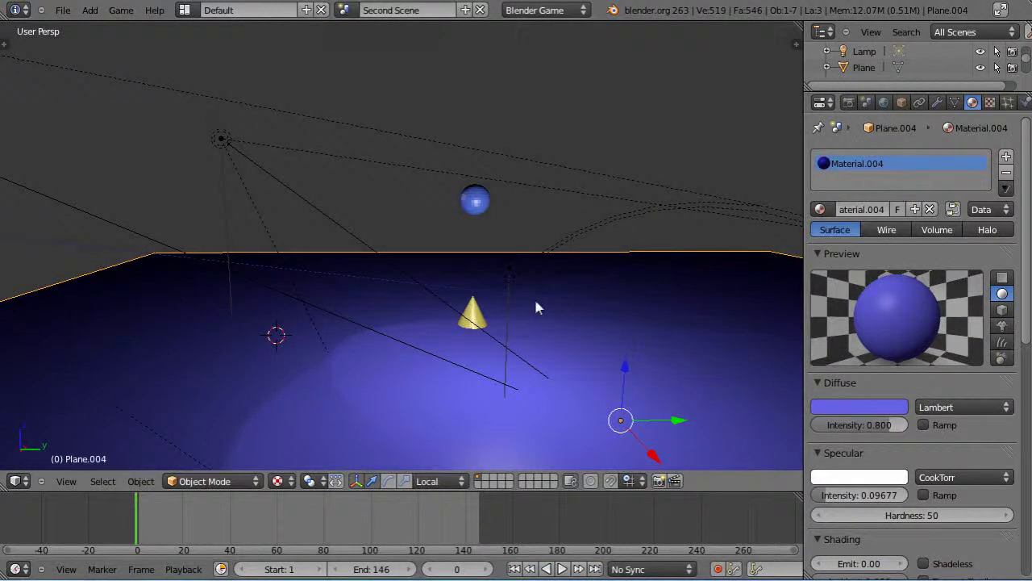
Step: Run and stop the game in Second Scene and again in Main Scene, using the Default layout, to test the scene switching
key(p)
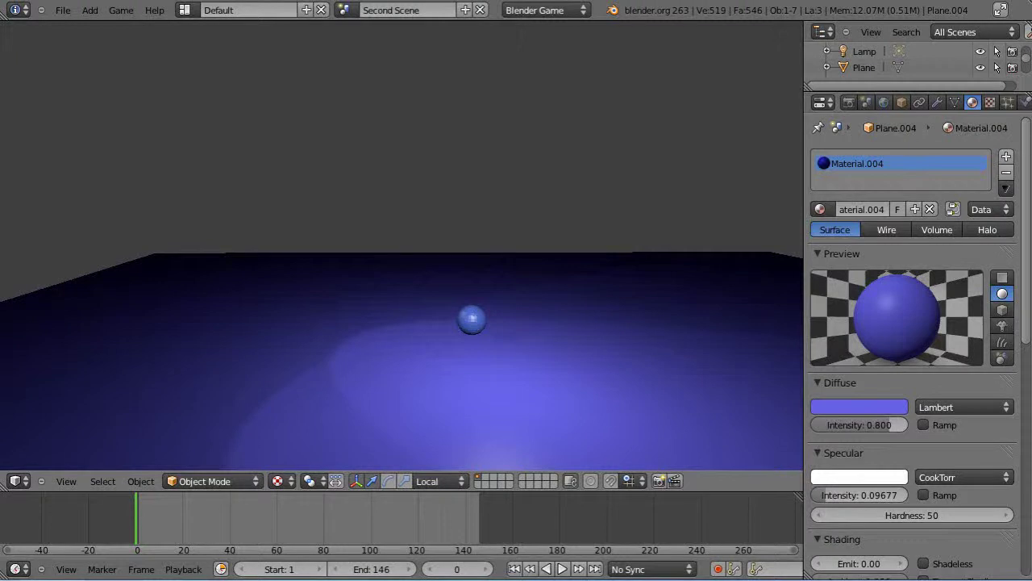
key(Escape)
click(346, 10)
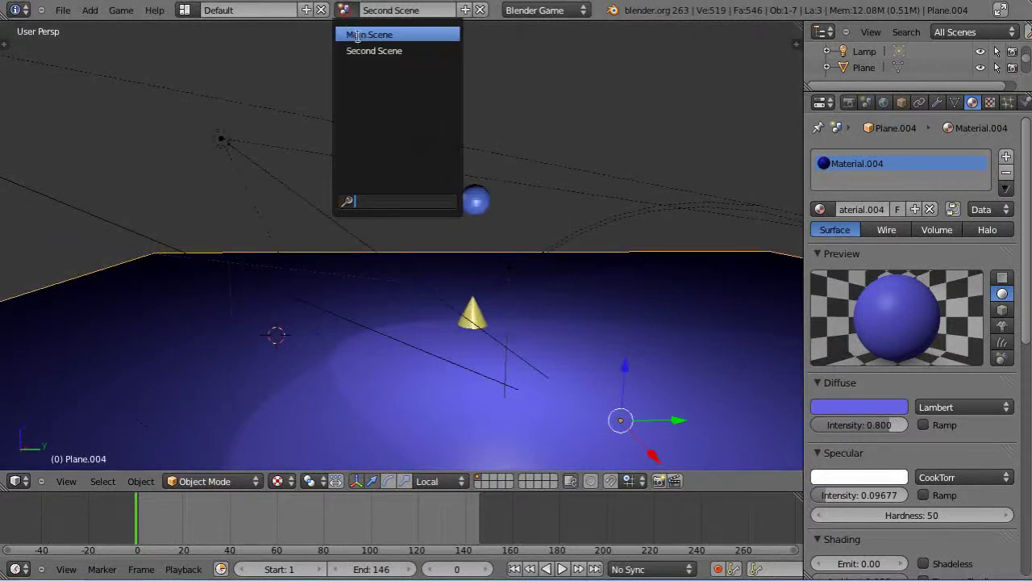
click(363, 32)
key(p)
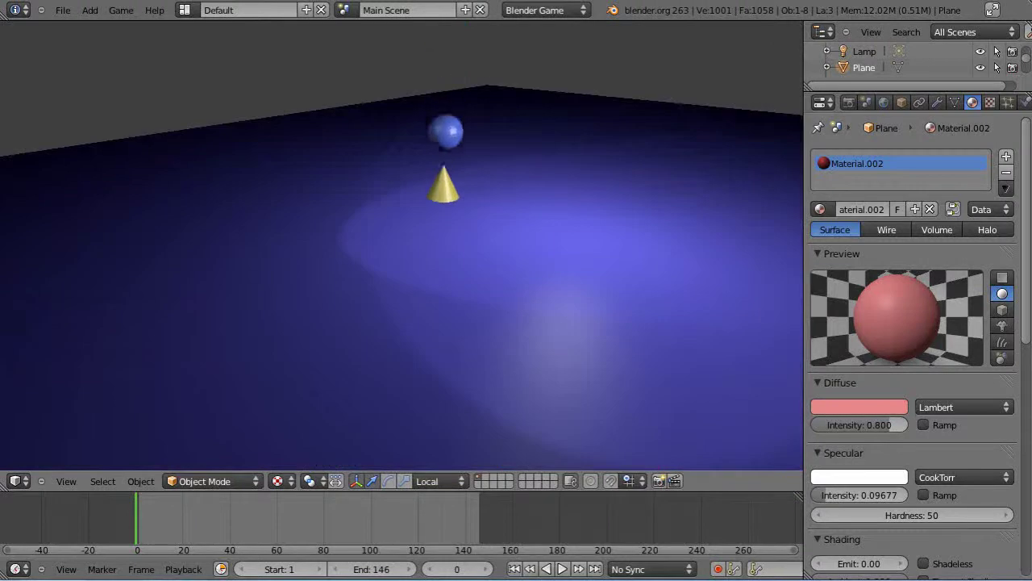
key(Escape)
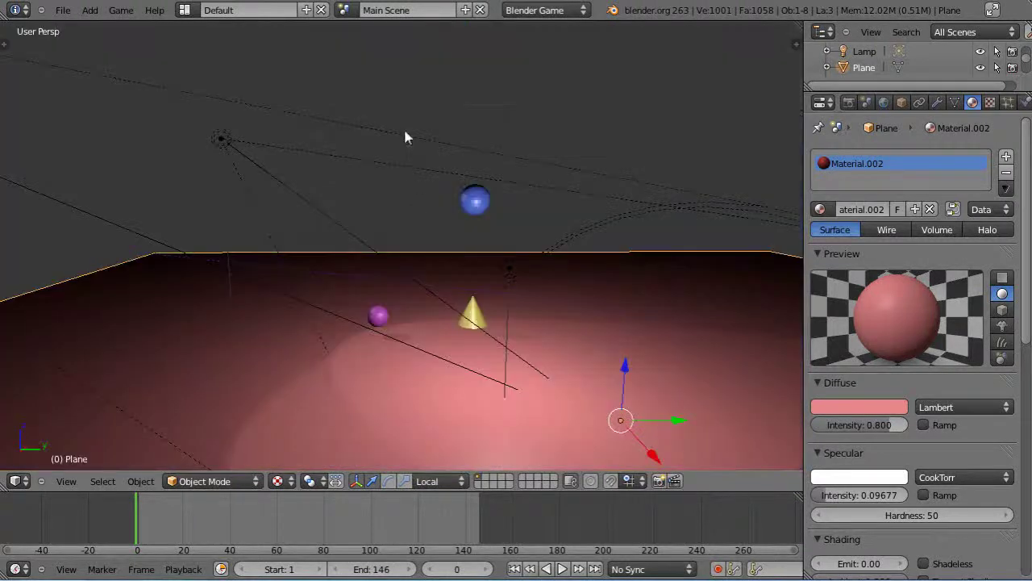
Step: Return to Second Scene and link the blue plane's And controller to its Scene actuator in the logic editor
click(344, 10)
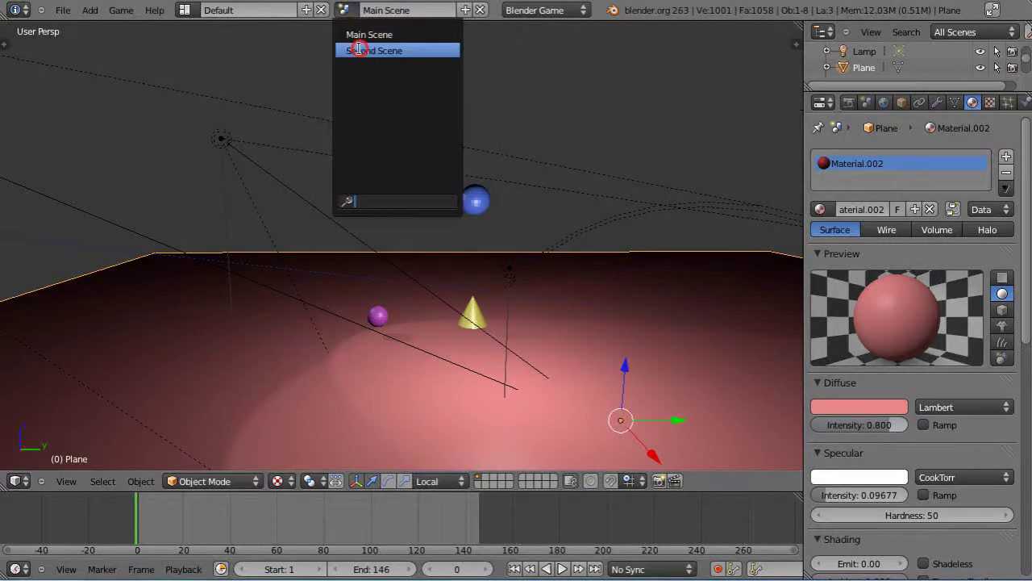
click(357, 49)
key(ctrl+Up)
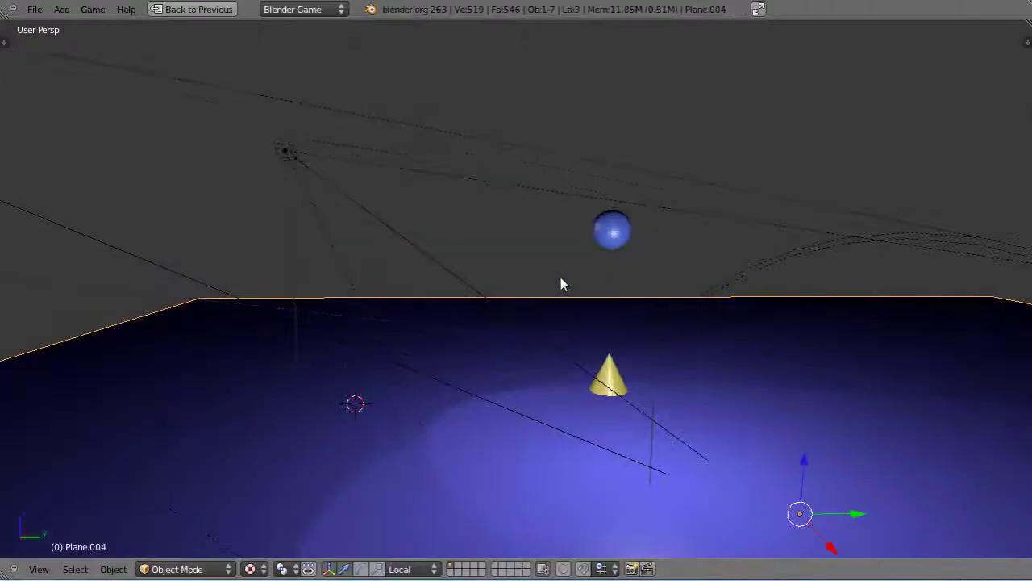
key(ctrl+Up)
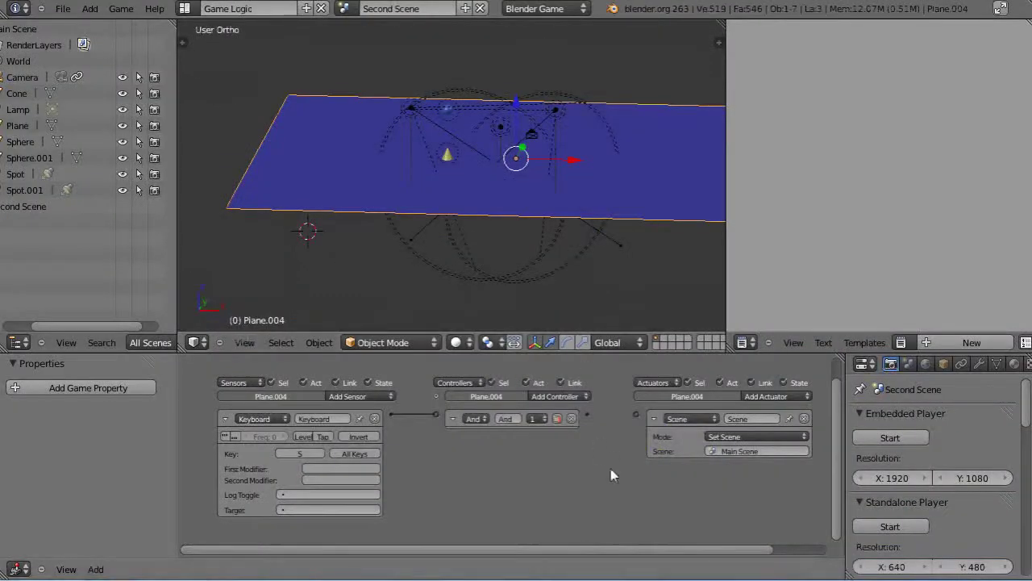
key(ctrl+Up)
ctrl+scroll(553, 380, up, 2)
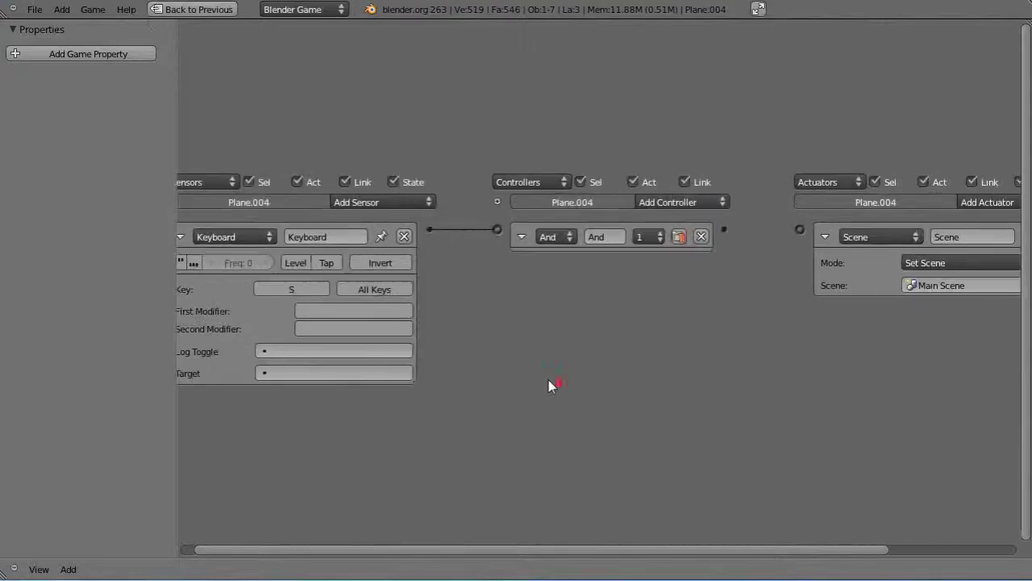
ctrl+scroll(435, 330, down, 2)
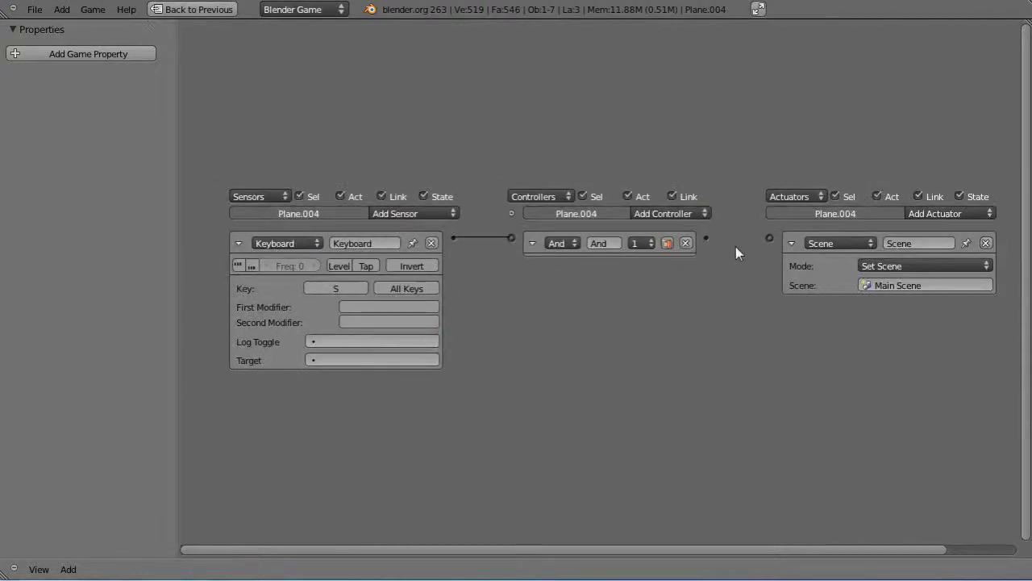
drag(704, 237, 770, 238)
key(ctrl+Up)
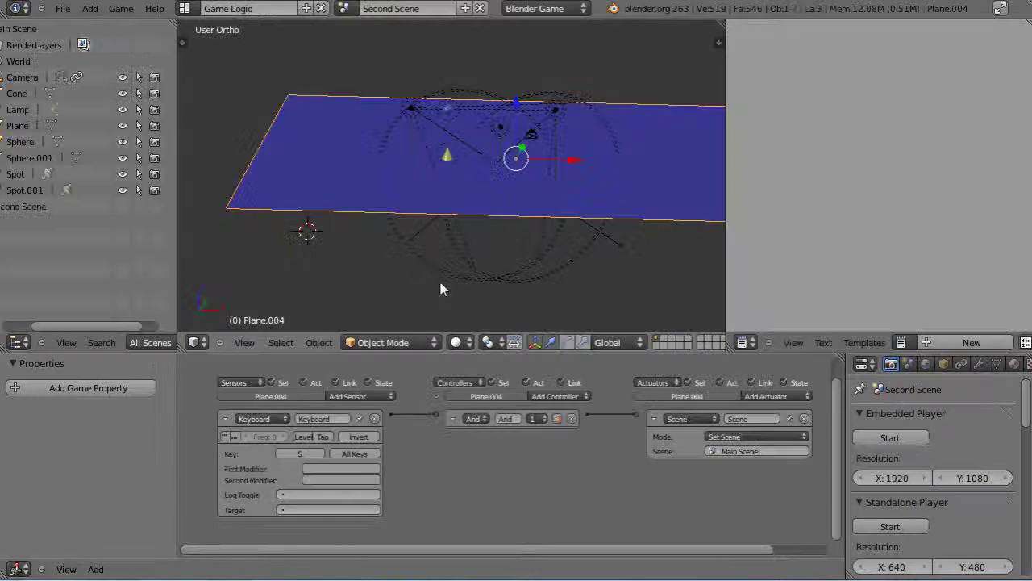
Step: Save the file and run the game in Second Scene from the Default layout
key(ctrl+Left)
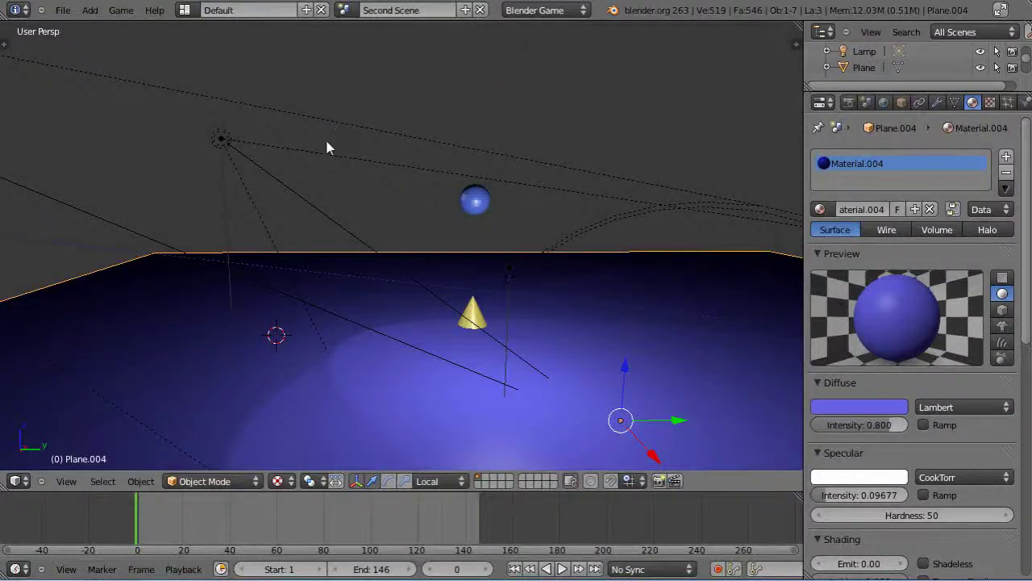
scroll(622, 292, down, 2)
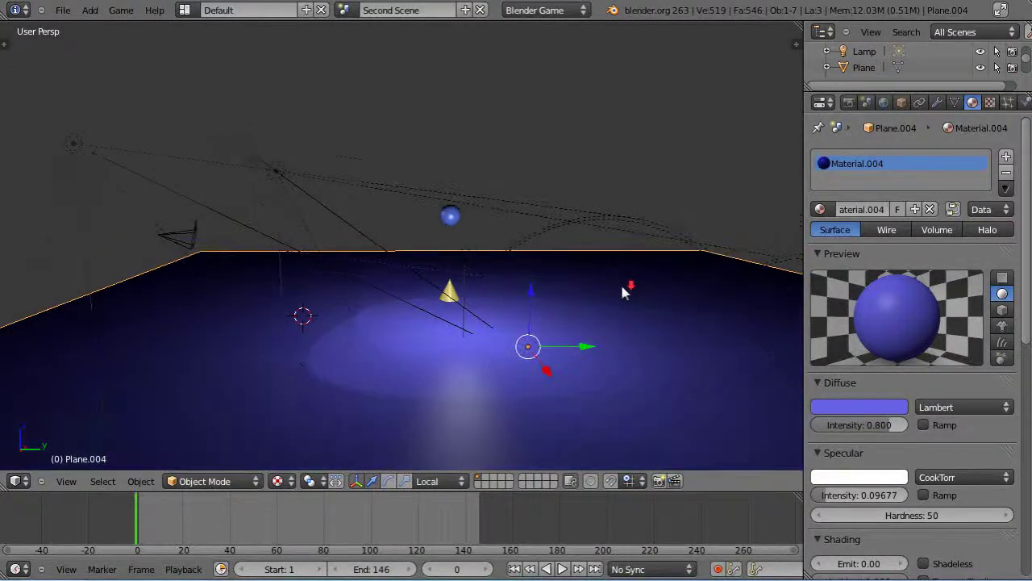
scroll(610, 288, up, 2)
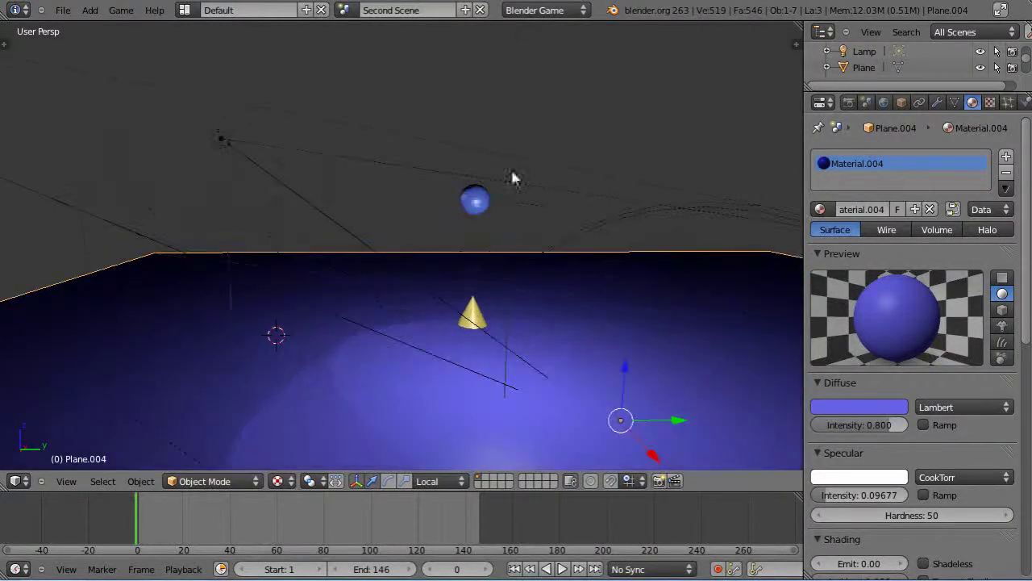
click(63, 9)
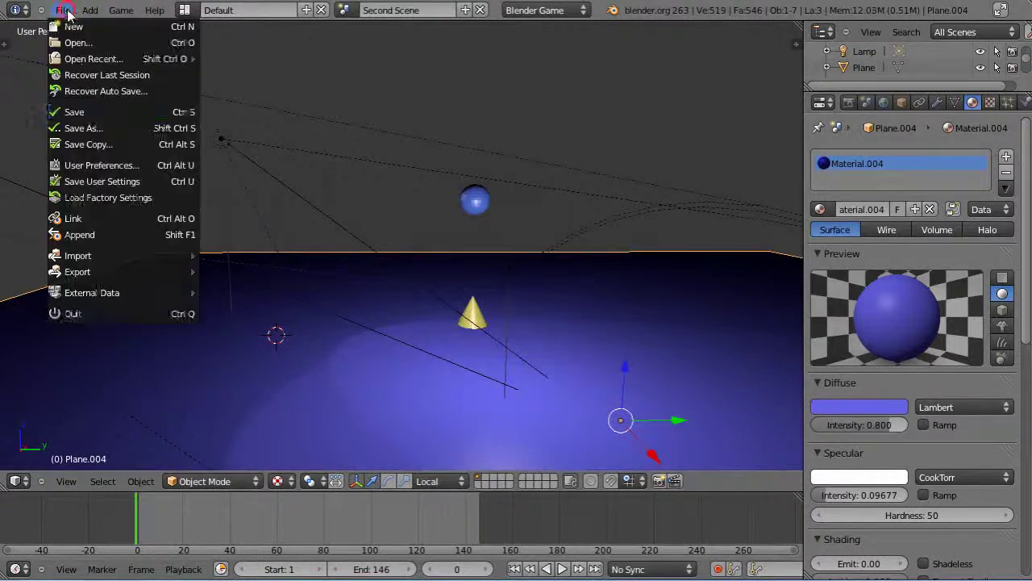
click(91, 117)
key(p)
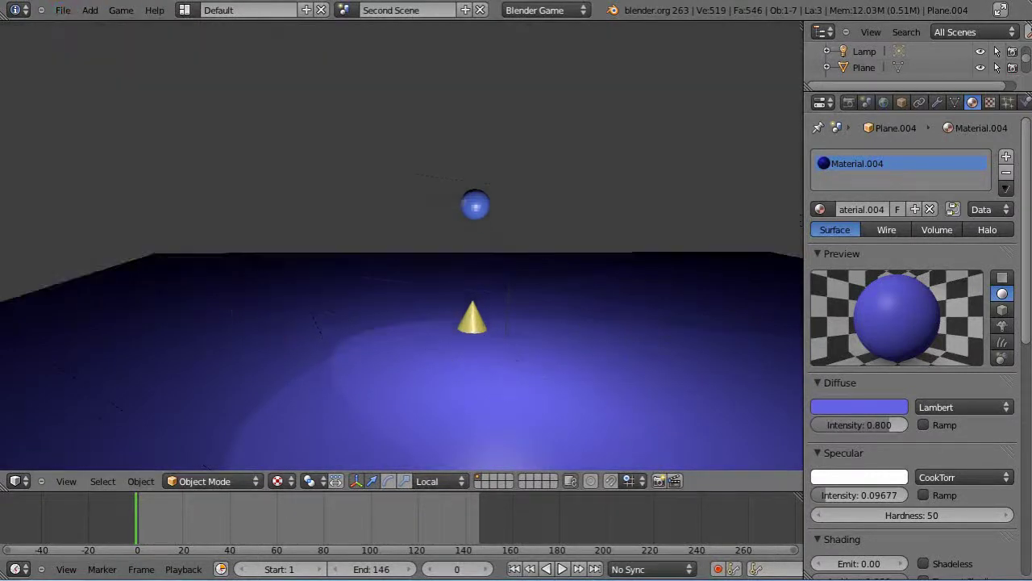